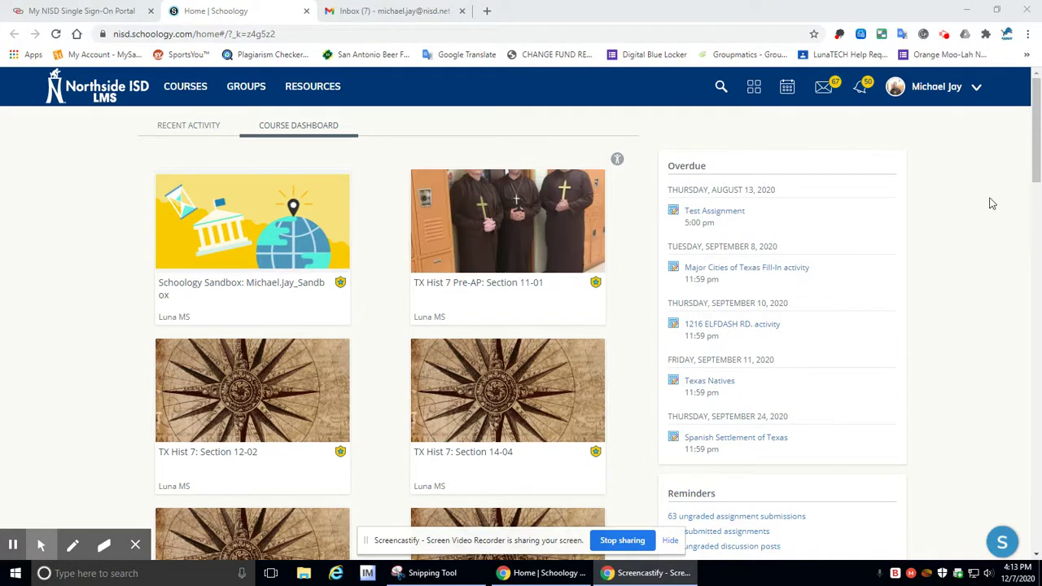
Go to your profile's Portfolios list and start a new untitled portfolio.
click(957, 90)
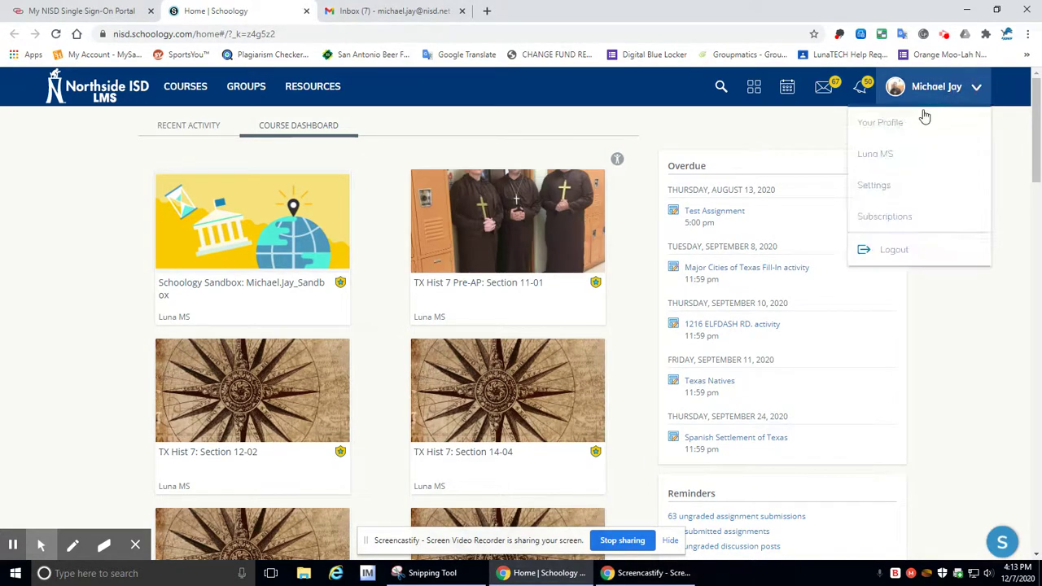
click(880, 122)
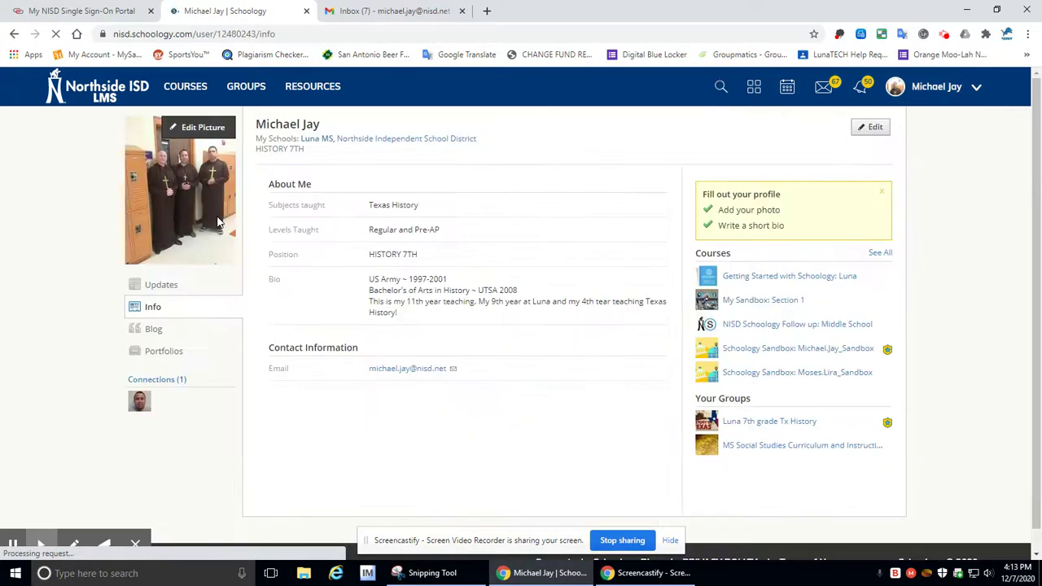
click(164, 351)
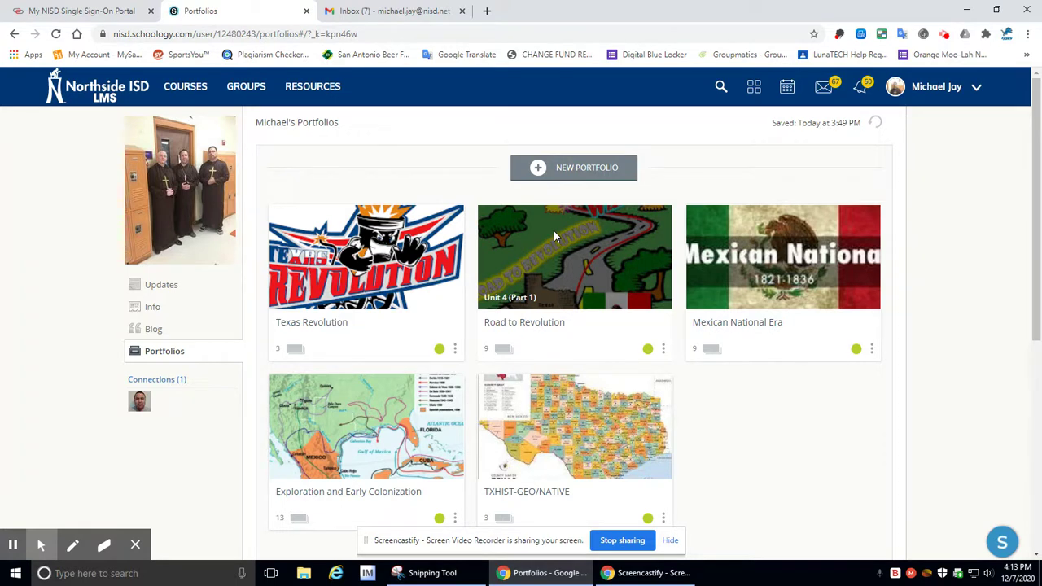
click(562, 173)
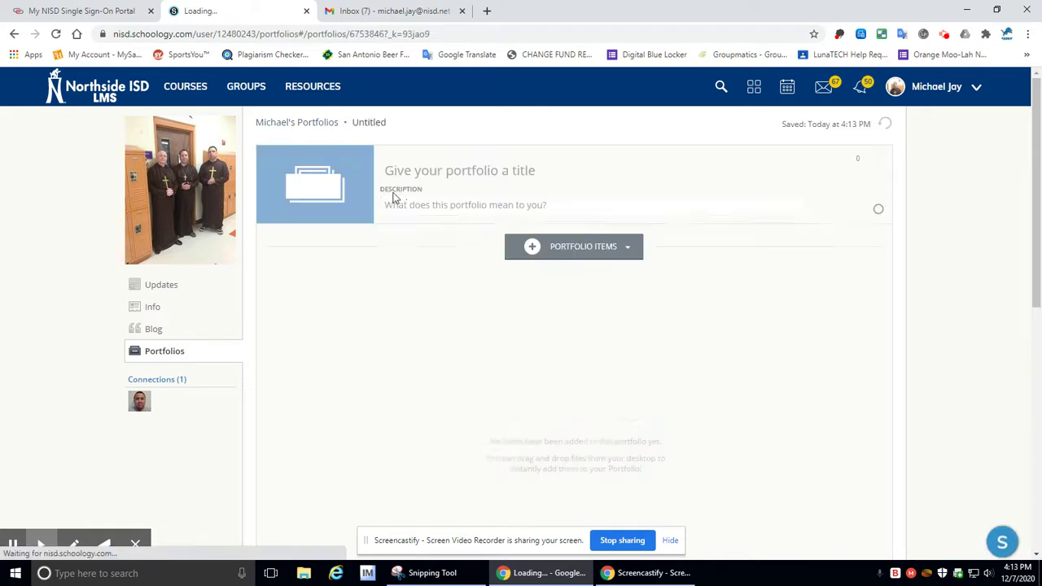
Name the new portfolio 'TEXAS GOVERNMENT' and give it the description 'UNIT 5'.
click(473, 202)
click(475, 171)
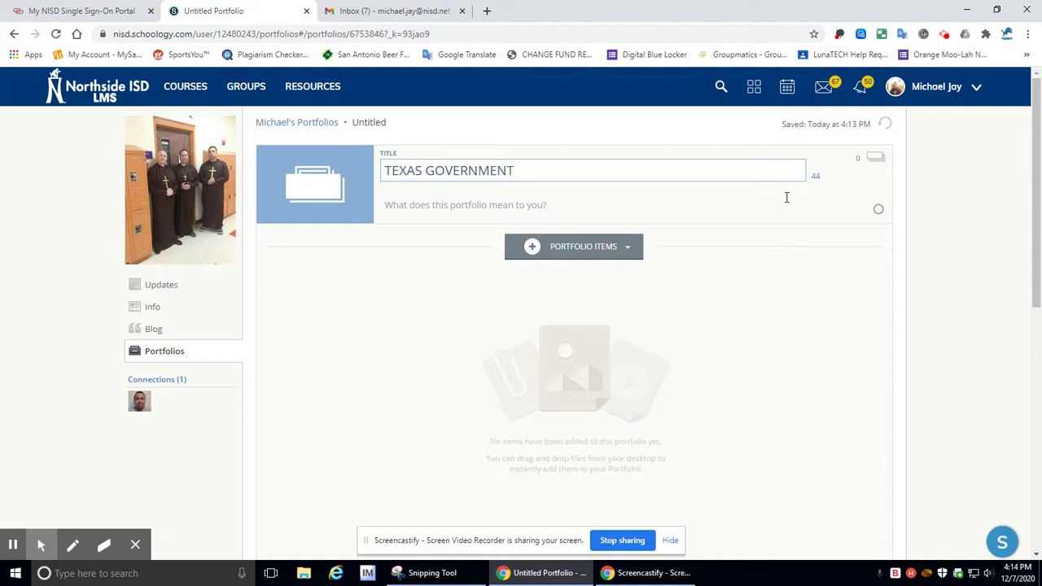
click(614, 209)
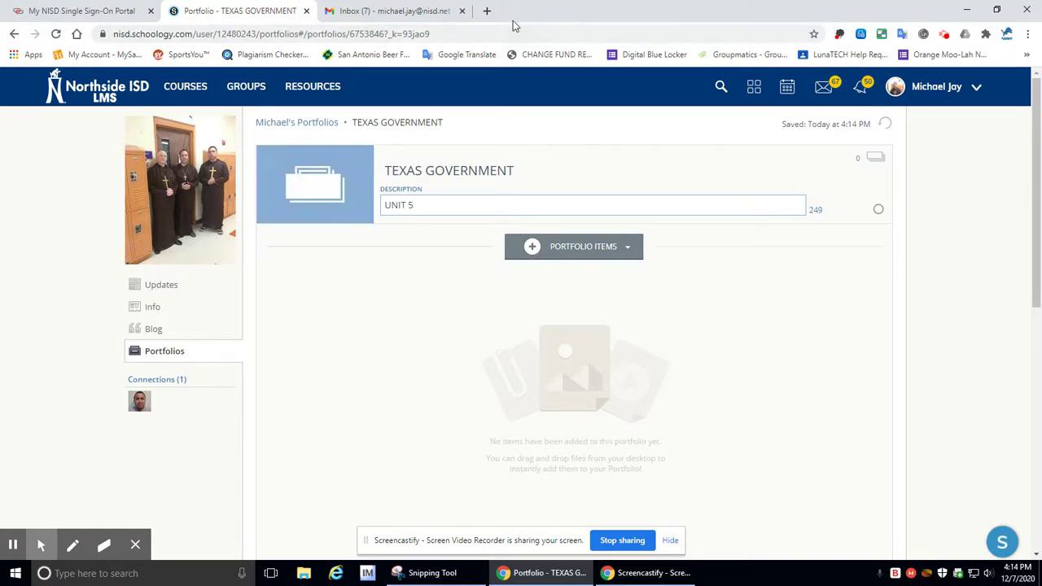
In a new tab, search Google Images for 'texas government'.
click(487, 11)
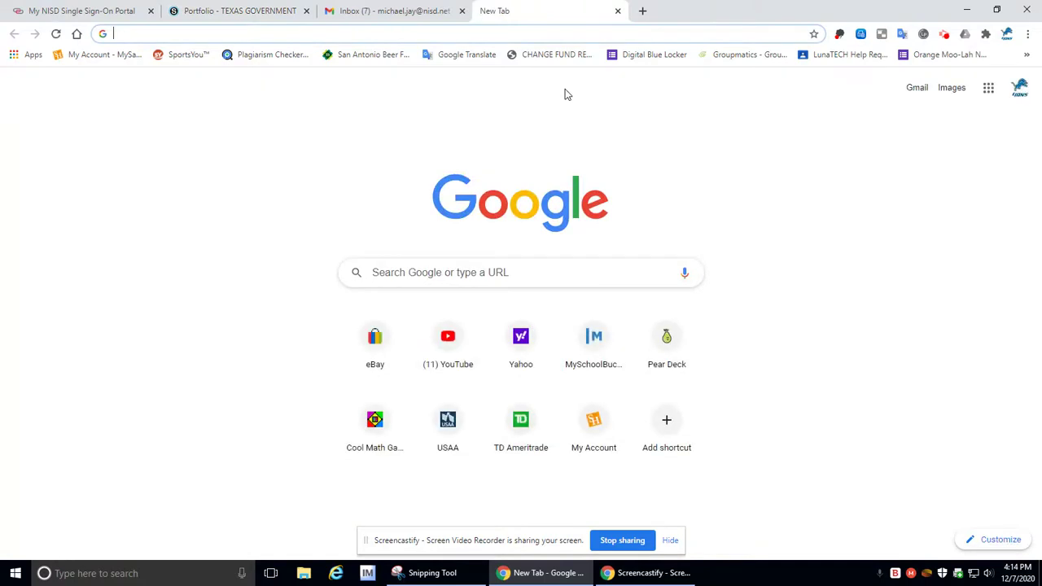
text(texas government)
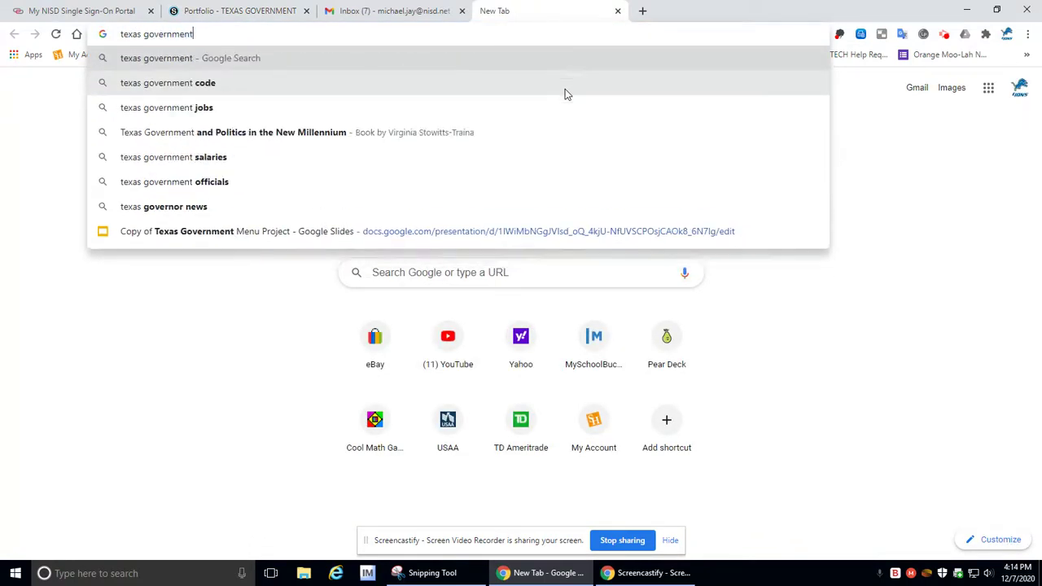
key(Return)
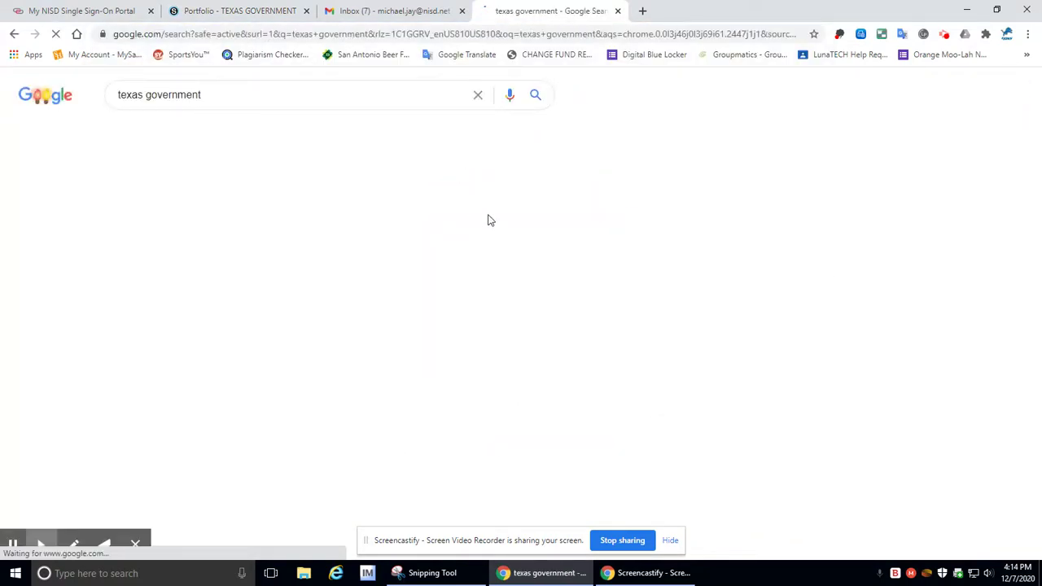
click(218, 130)
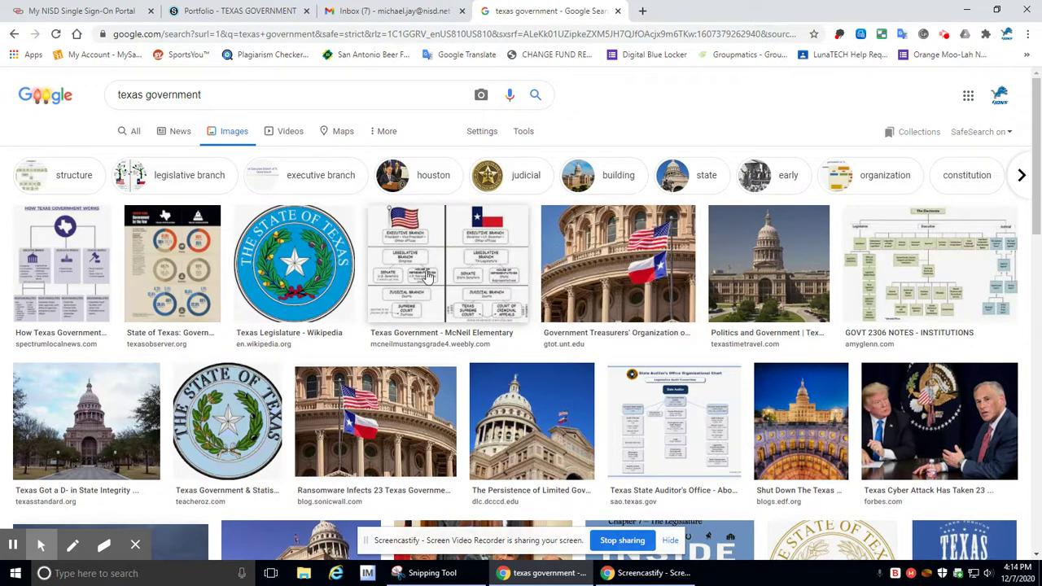
scroll(497, 286, down, 4)
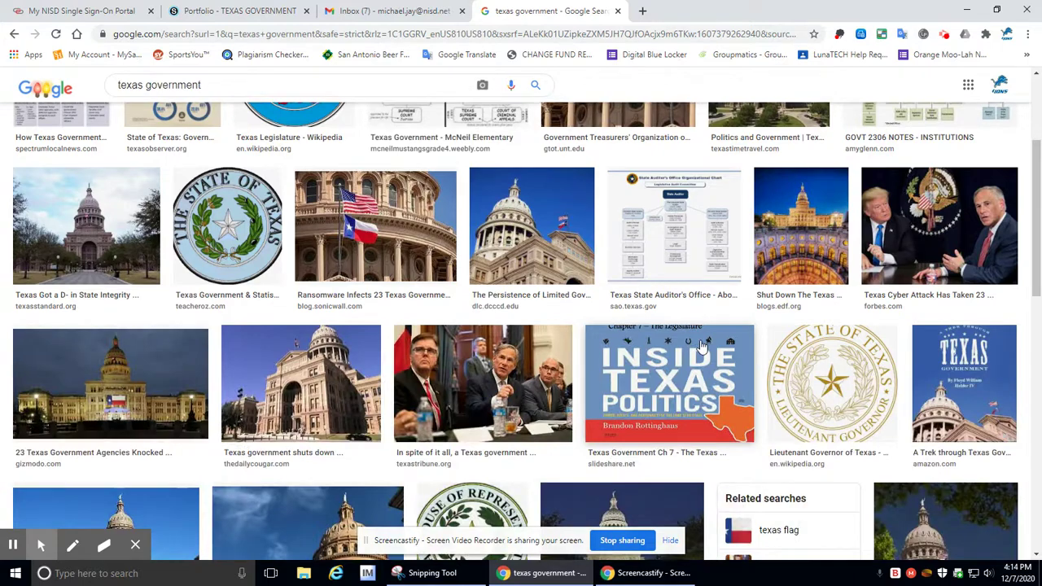
scroll(672, 338, up, 4)
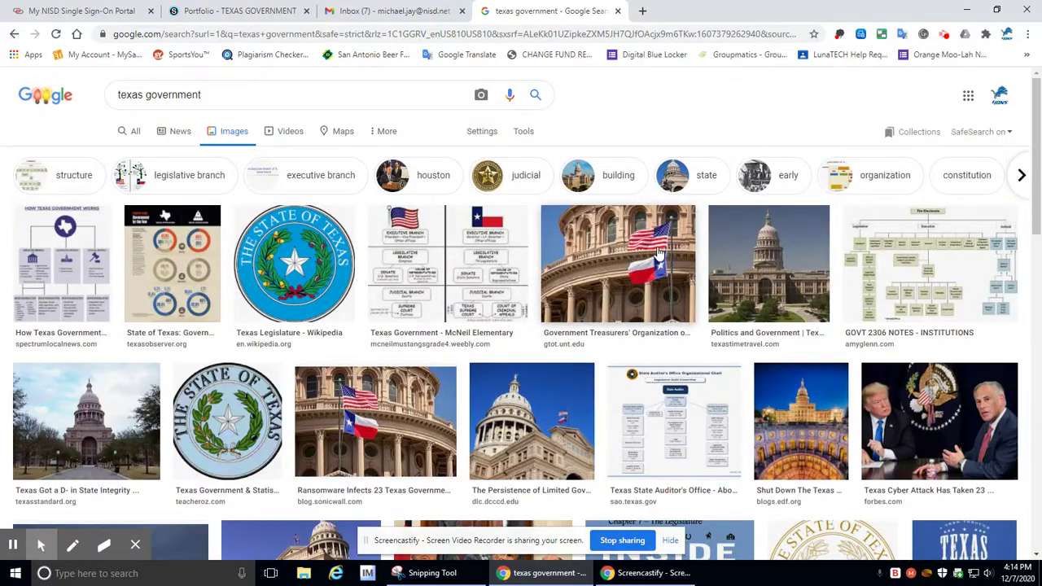
Save the capitol-with-flags photo as texasgovernment.jpg.
right_click(634, 269)
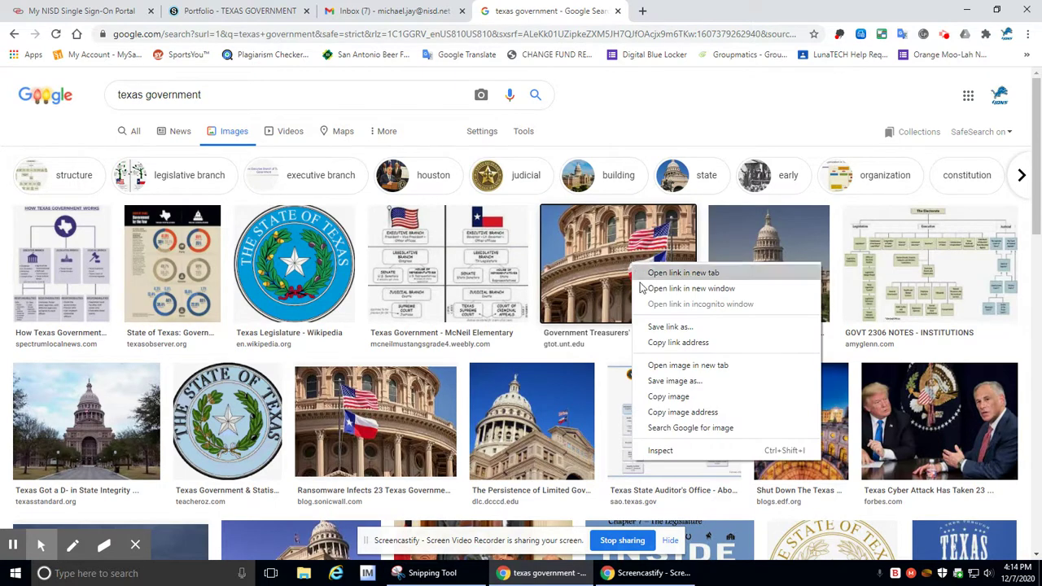
click(691, 394)
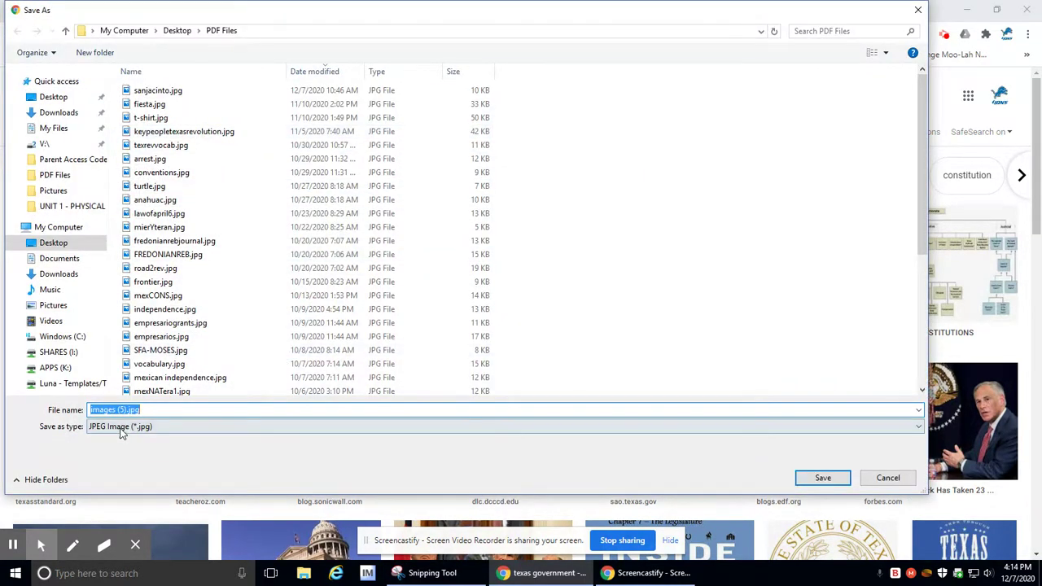
click(127, 408)
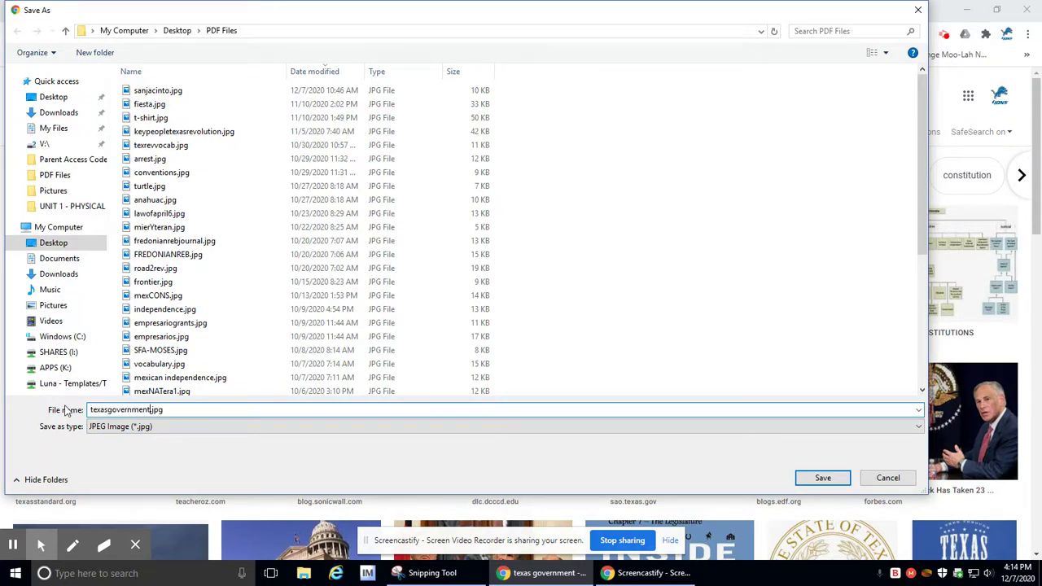
click(799, 482)
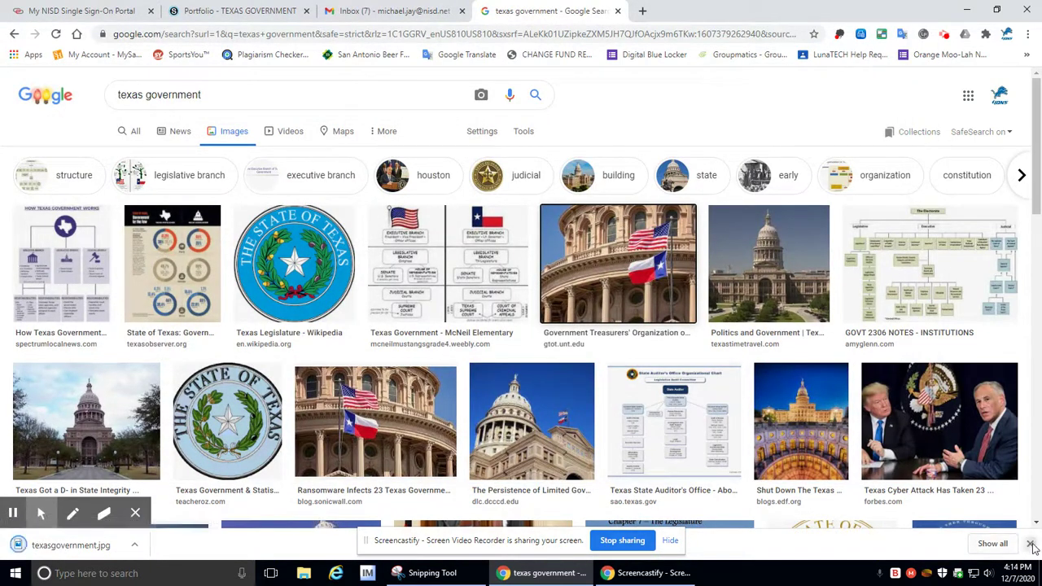
click(1031, 546)
Upload texasgovernment.jpg as the TEXAS GOVERNMENT portfolio's cover image.
click(244, 11)
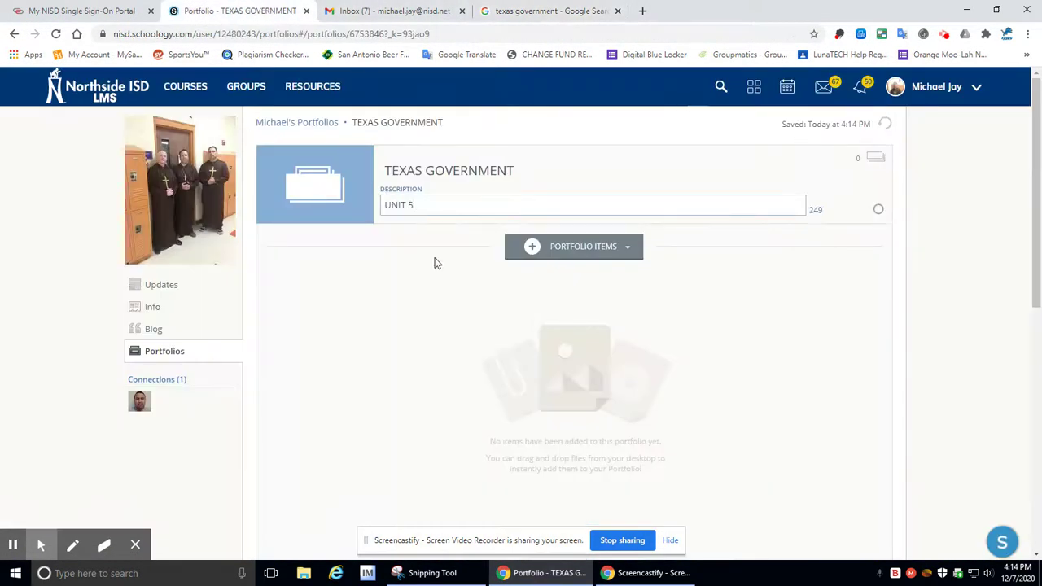
click(312, 192)
click(261, 393)
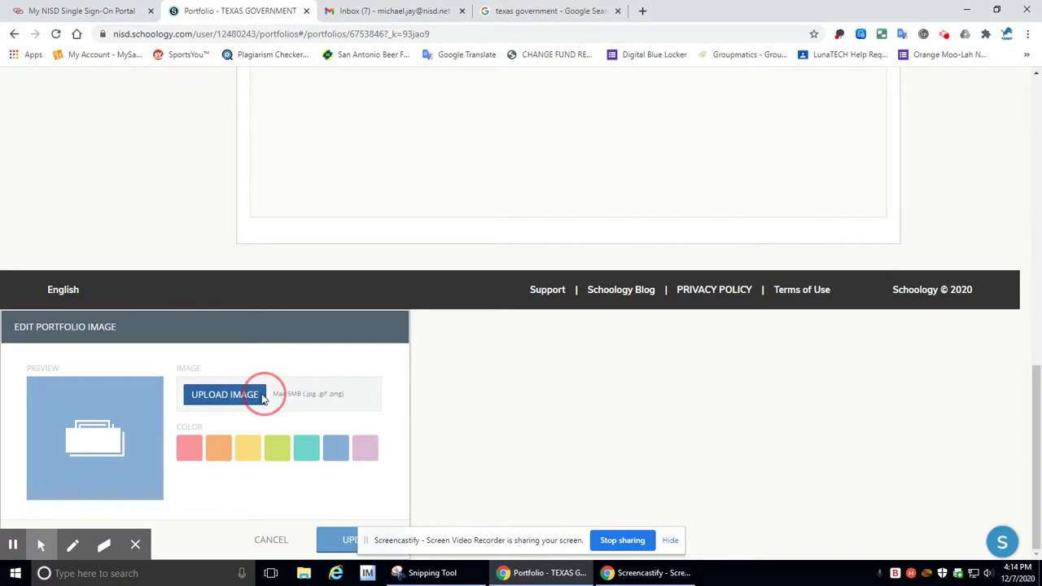
double_click(186, 91)
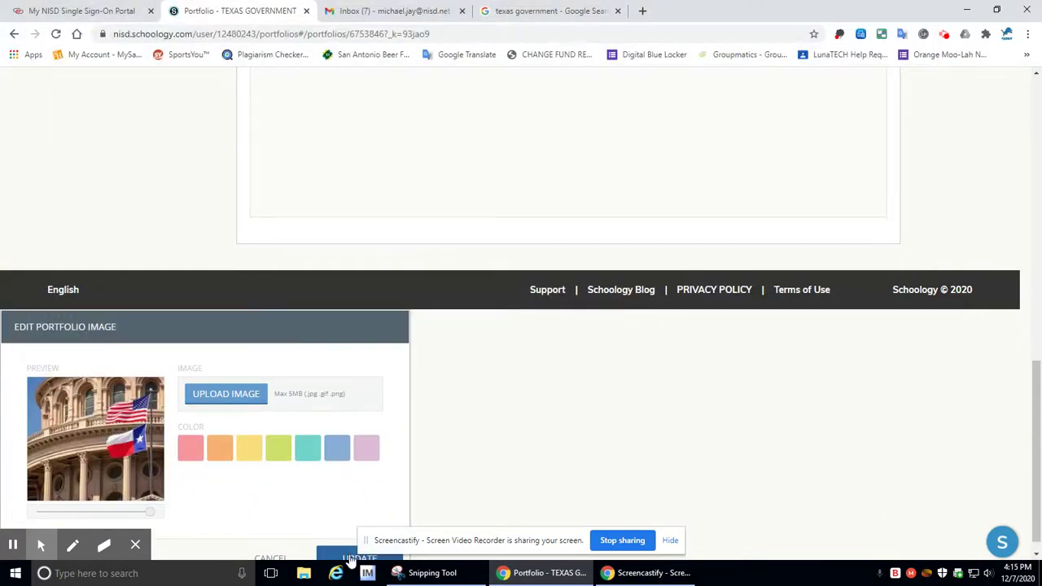
click(351, 560)
scroll(747, 417, up, 6)
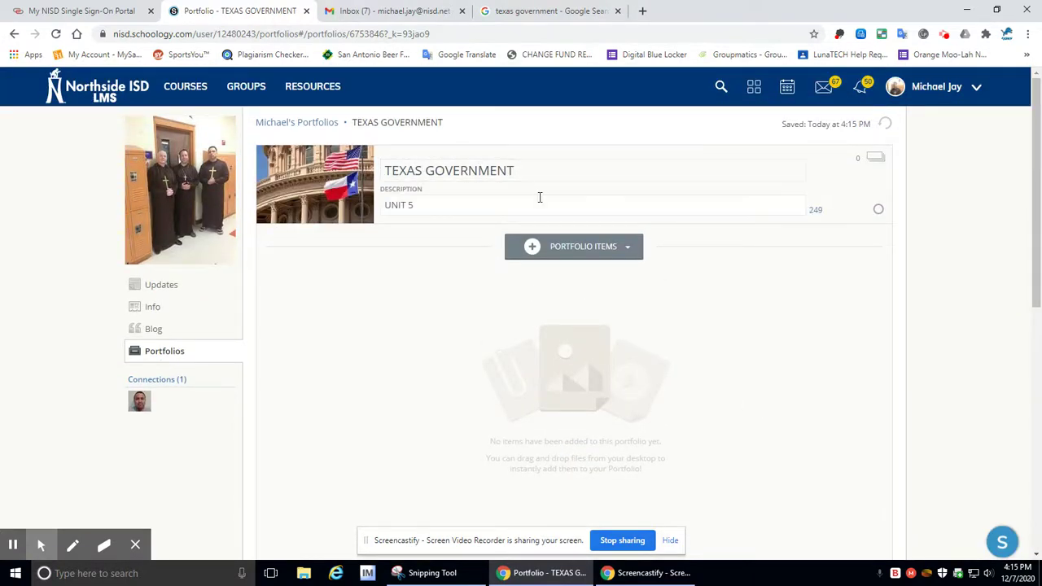
click(586, 253)
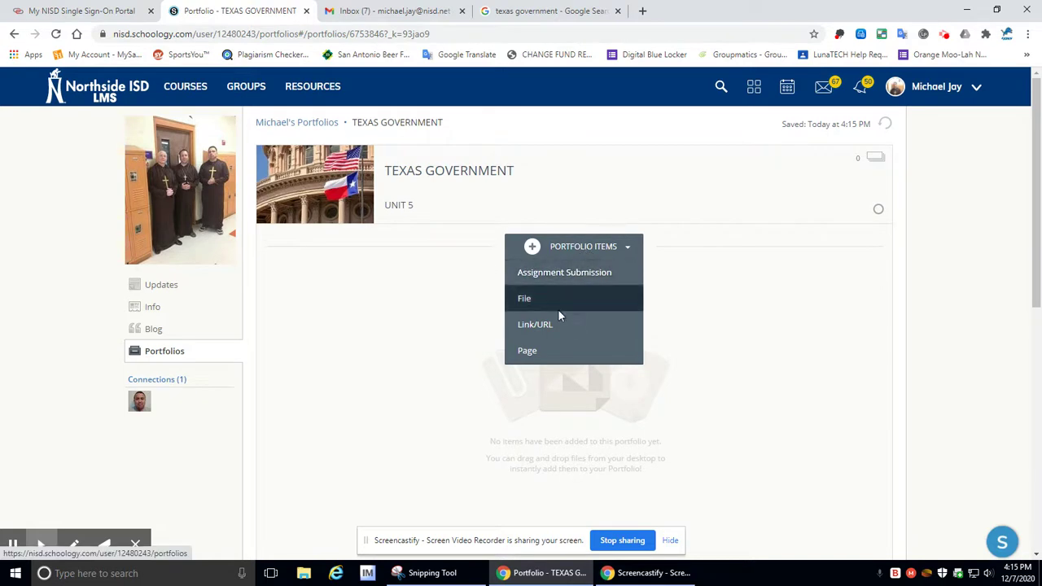
Dismiss the add-item menu and open the TX Hist 7 Pre-AP Section 11-01 course materials.
click(698, 315)
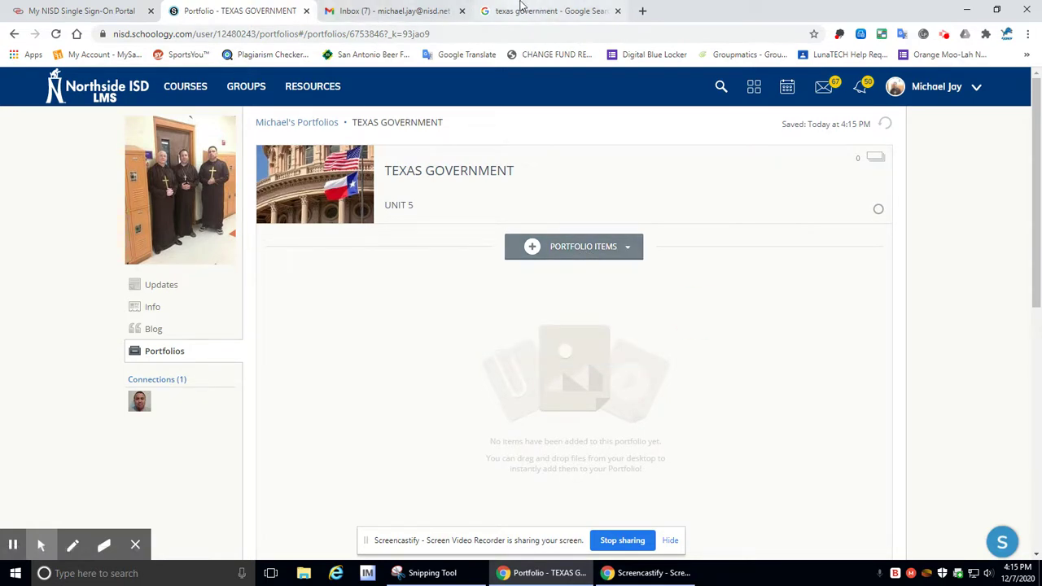
click(379, 11)
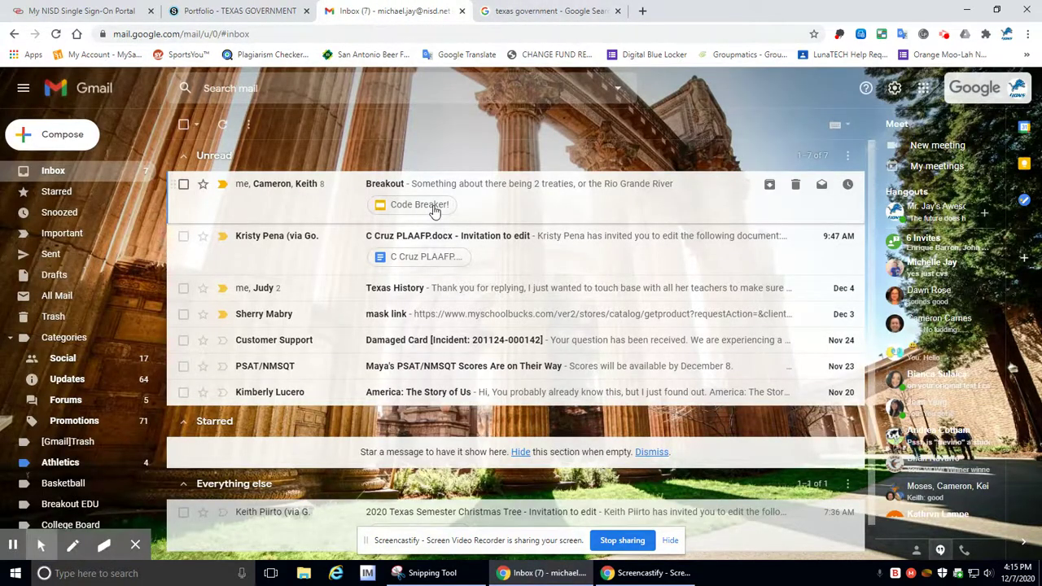
click(224, 11)
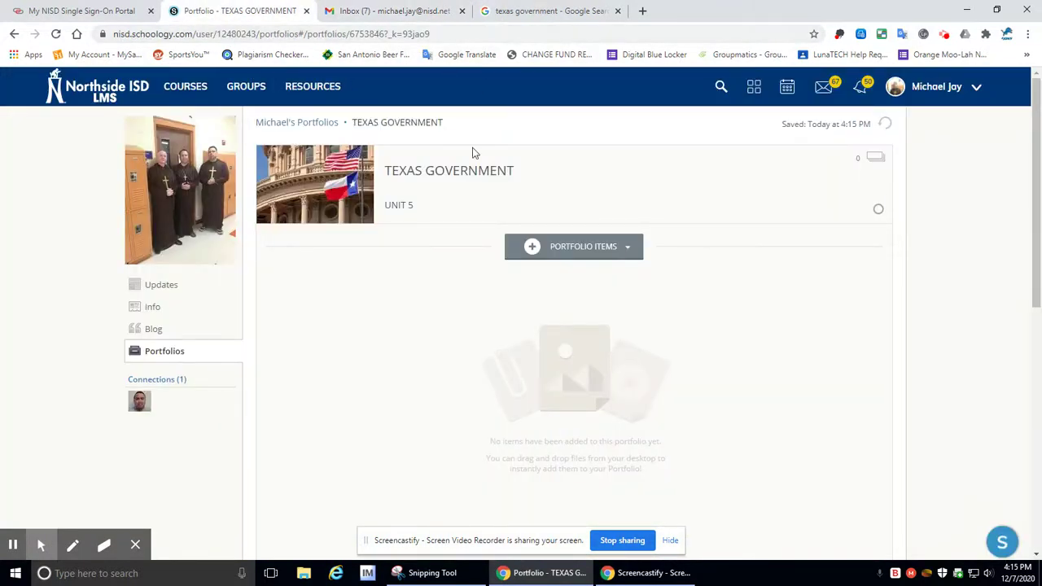
click(186, 87)
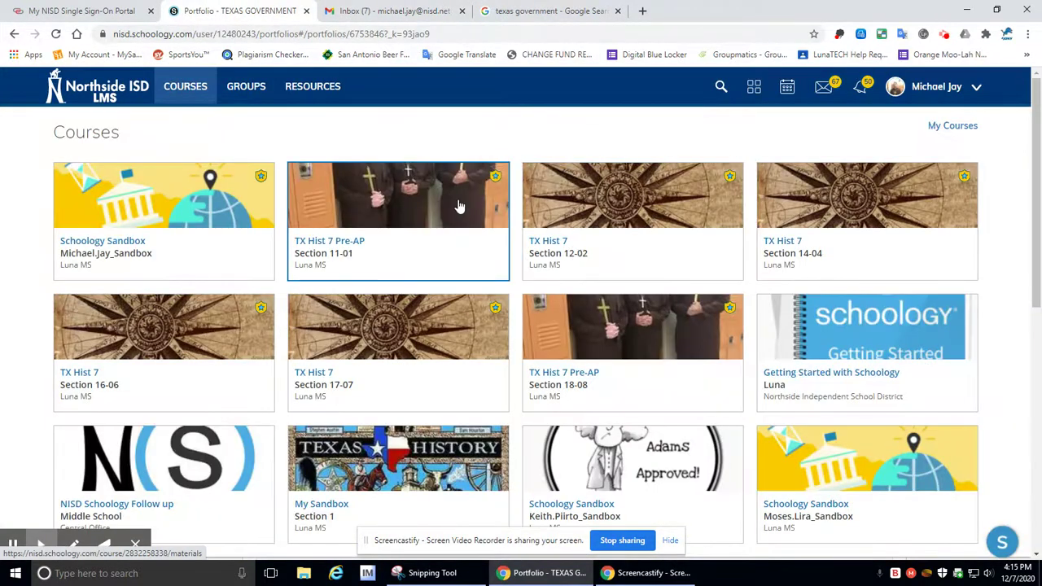
click(481, 214)
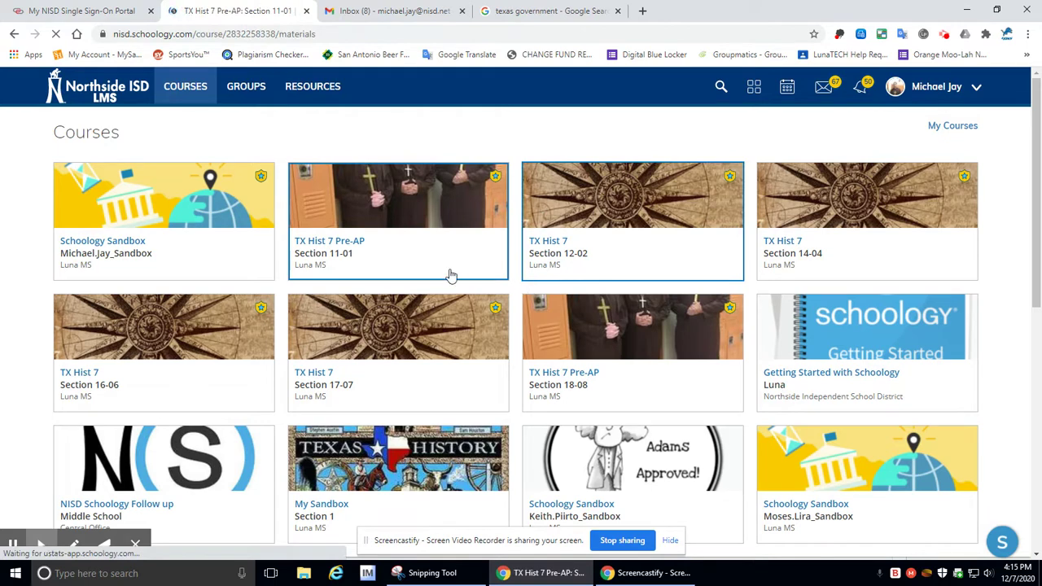
scroll(457, 269, down, 3)
scroll(457, 269, down, 2)
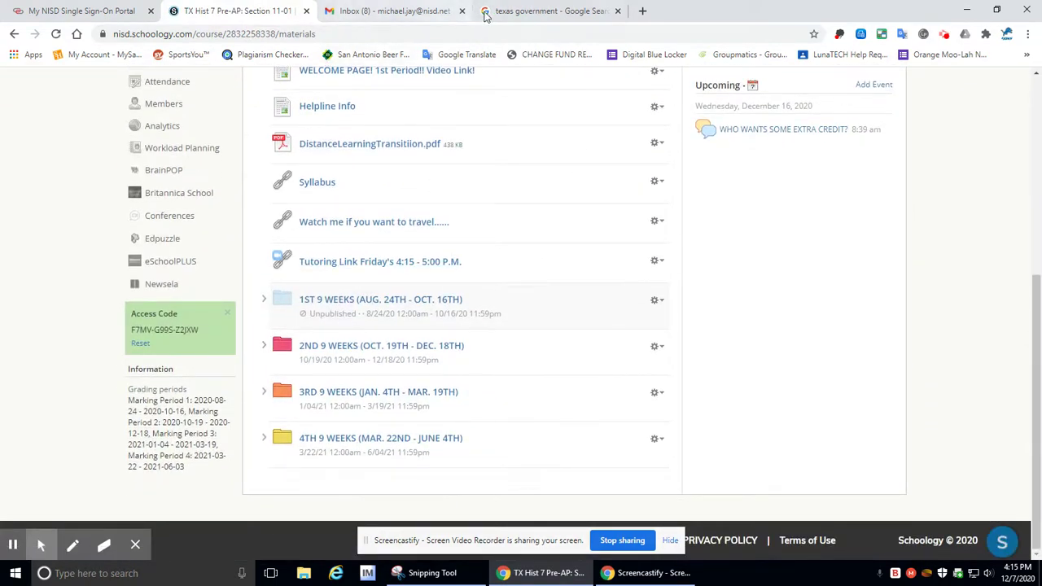
click(549, 10)
key(ctrl+shift+Tab)
key(ctrl+shift+Tab)
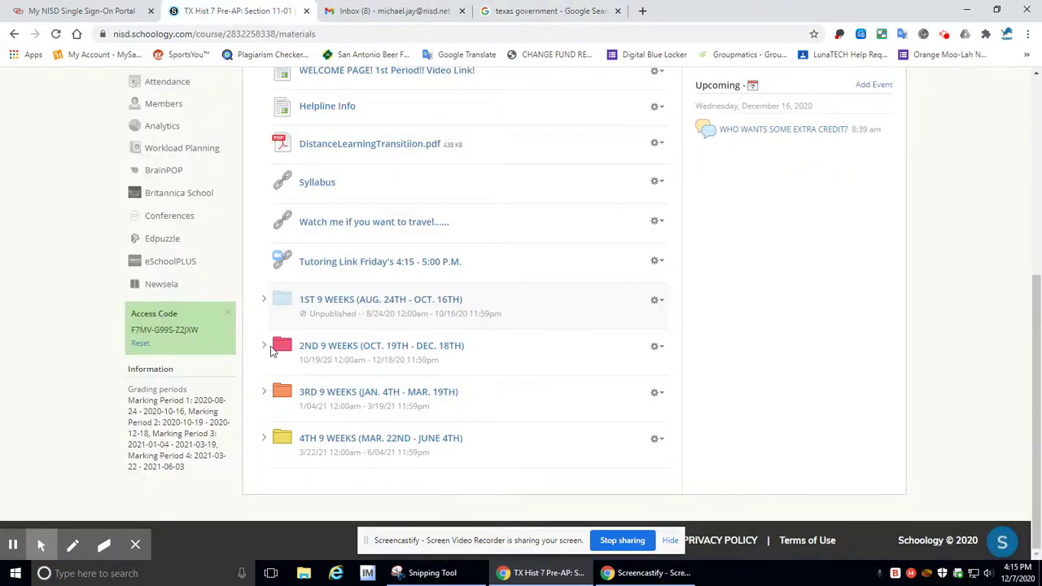
Open 2nd 9 Weeks > Week 15 > Monday Dec. 7th and the First 3 Principles of the Constitution link.
click(269, 347)
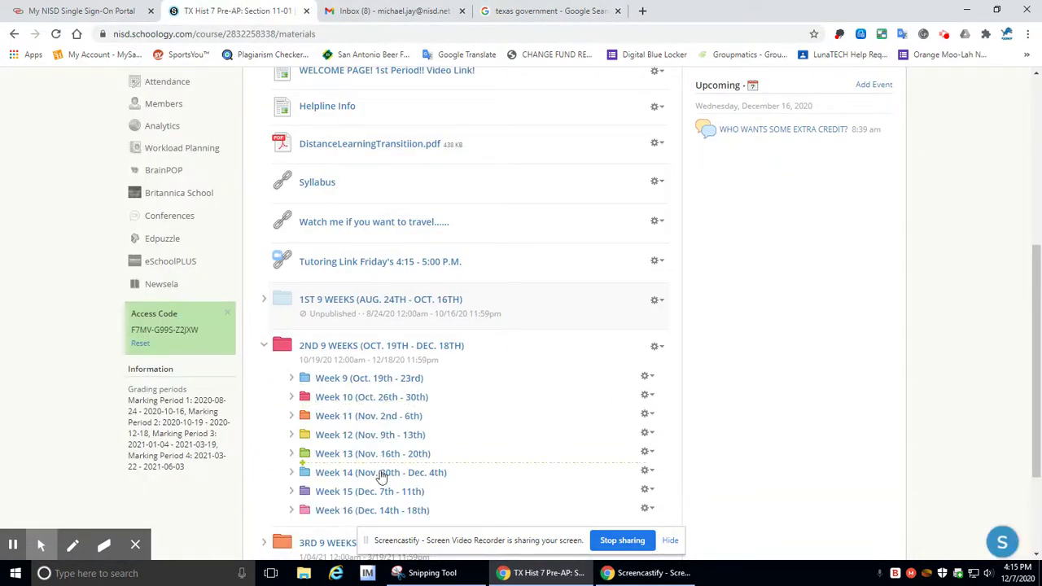
click(383, 492)
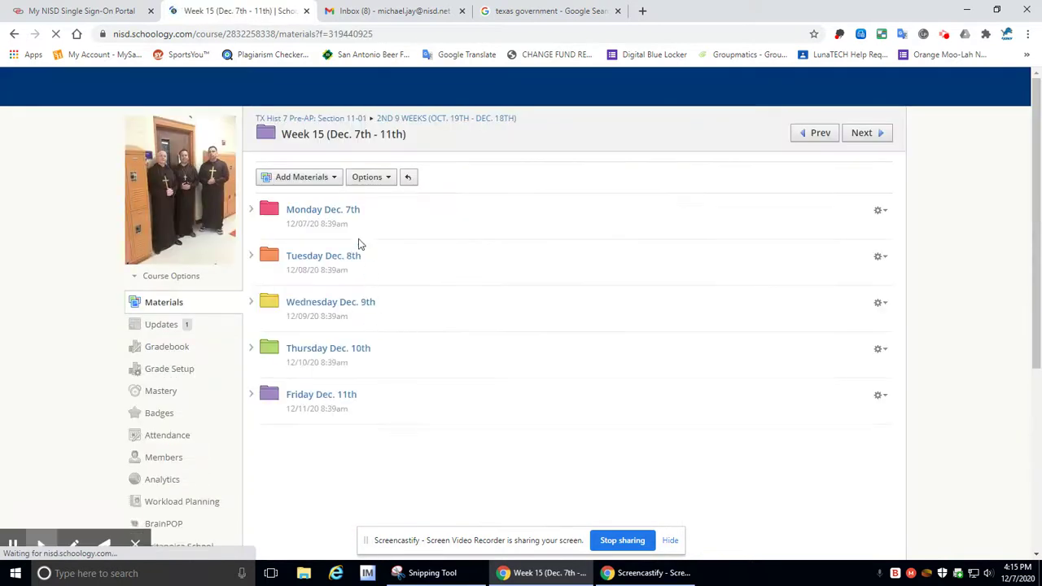
click(340, 210)
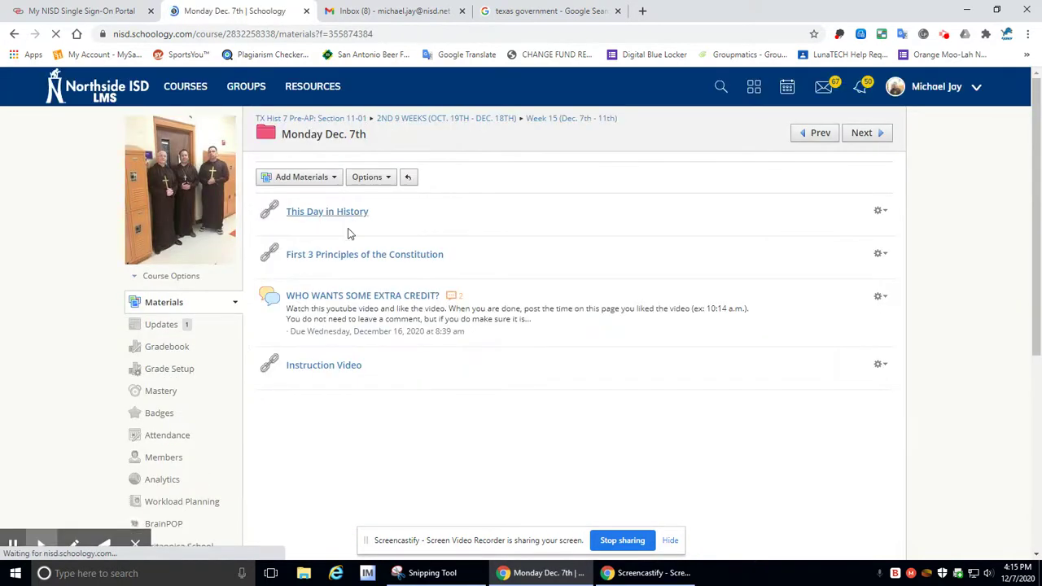
click(366, 254)
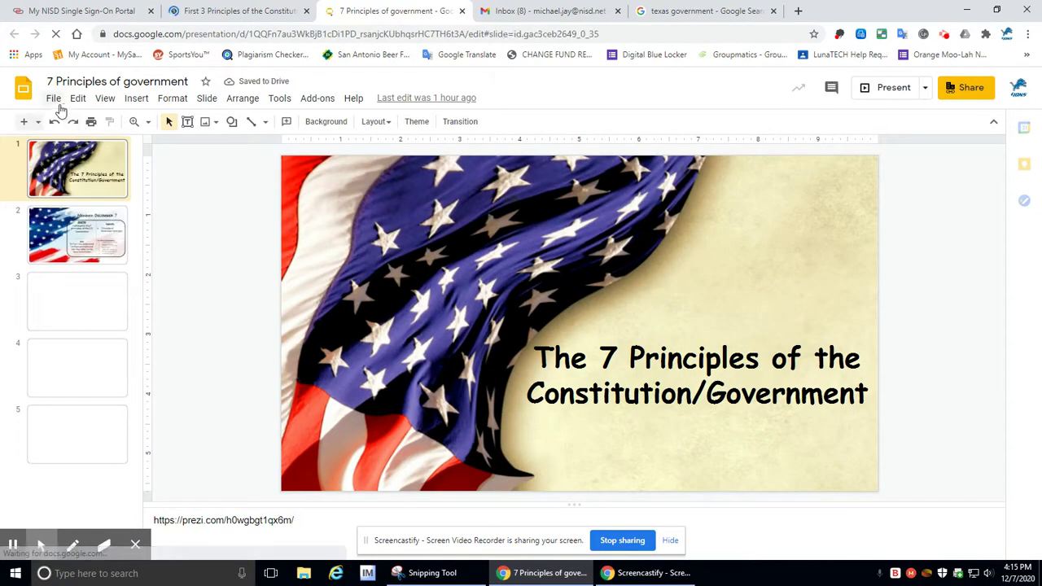
Download the 7 Principles of government slides as a PDF Document (.pdf).
click(55, 101)
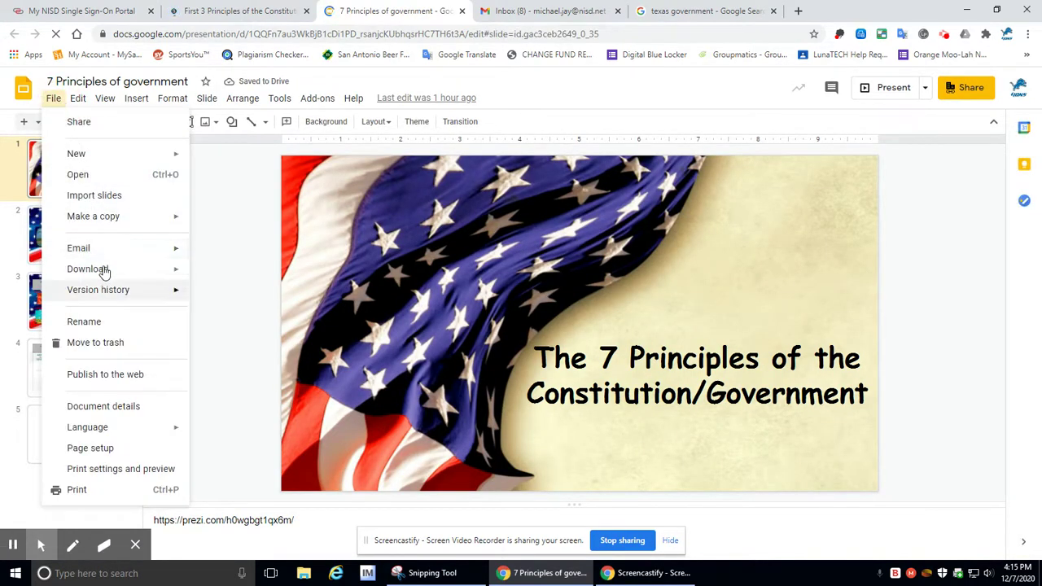
mouse_move(108, 269)
click(269, 314)
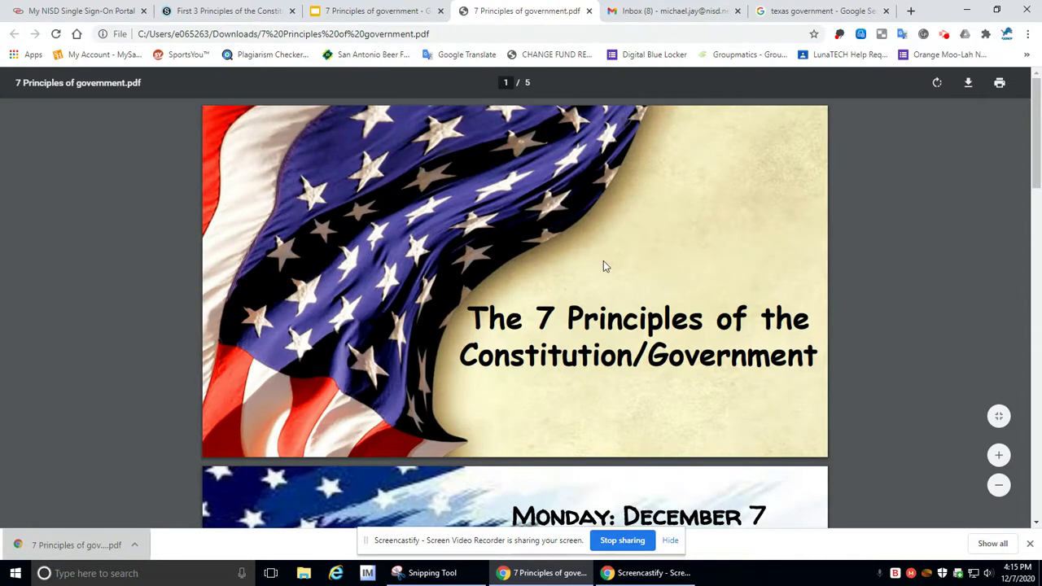
Save a copy of 7 Principles of government.pdf into the Desktop's PDF Files folder.
right_click(609, 264)
click(643, 328)
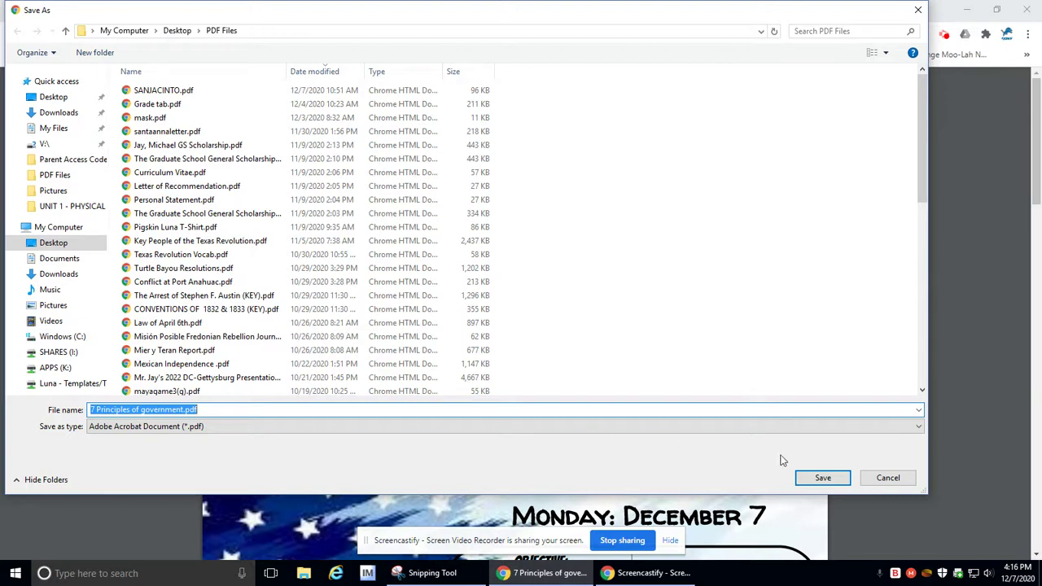
click(823, 478)
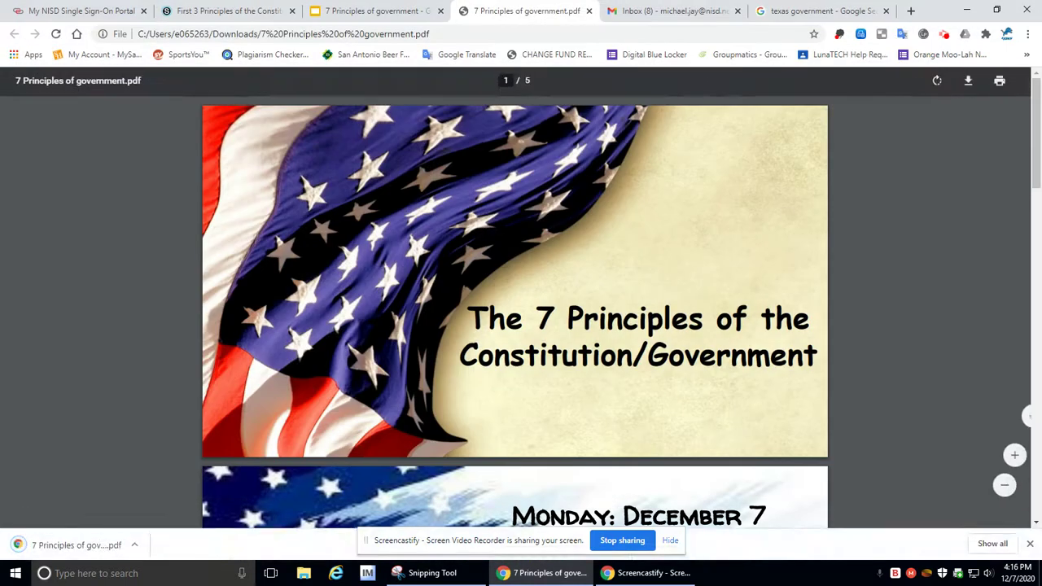
click(1027, 544)
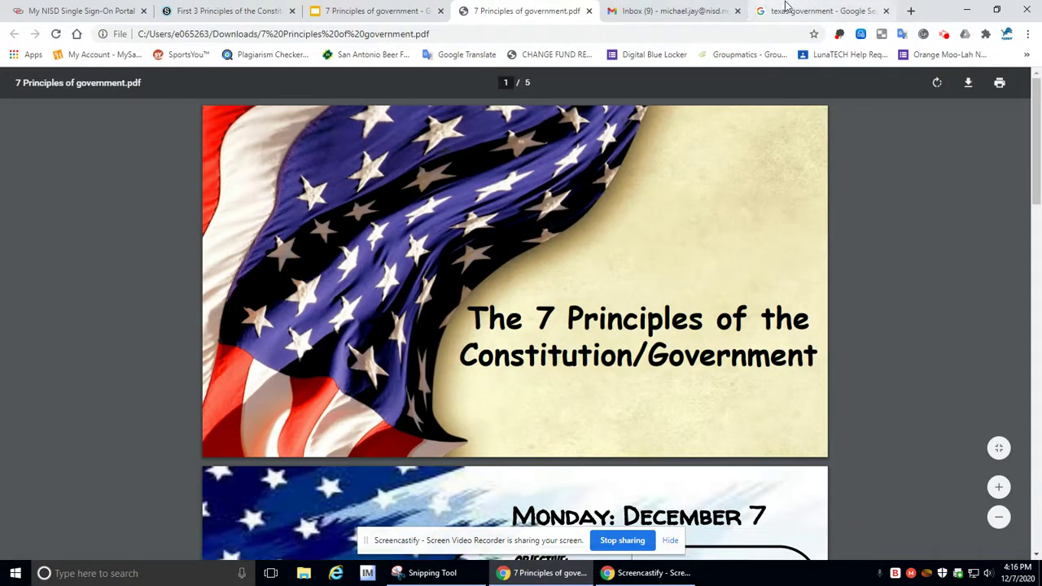
Reopen the TEXAS GOVERNMENT portfolio from your profile and add a new Link/URL item.
click(224, 10)
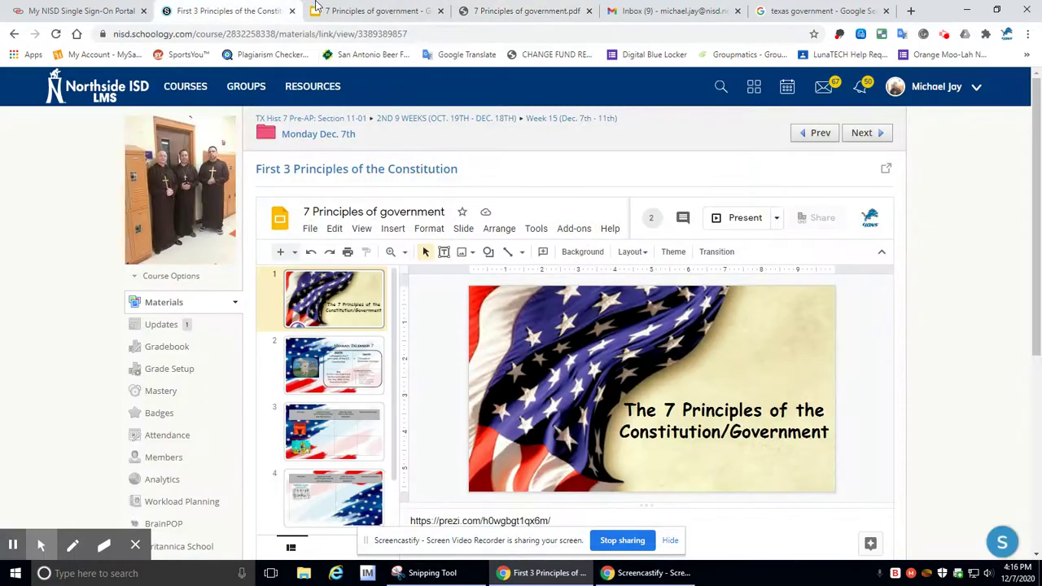
click(330, 133)
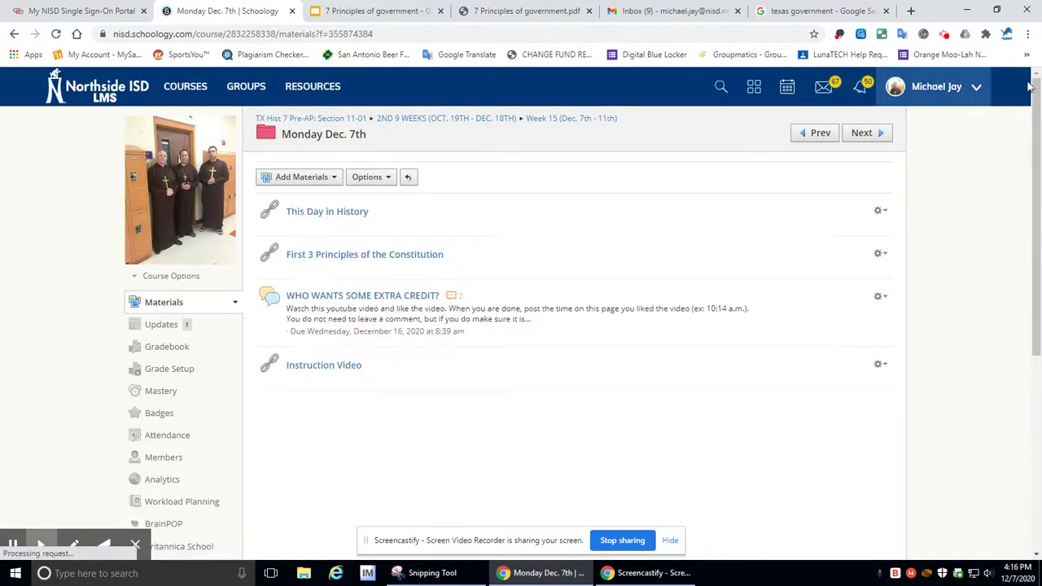
click(917, 87)
click(888, 122)
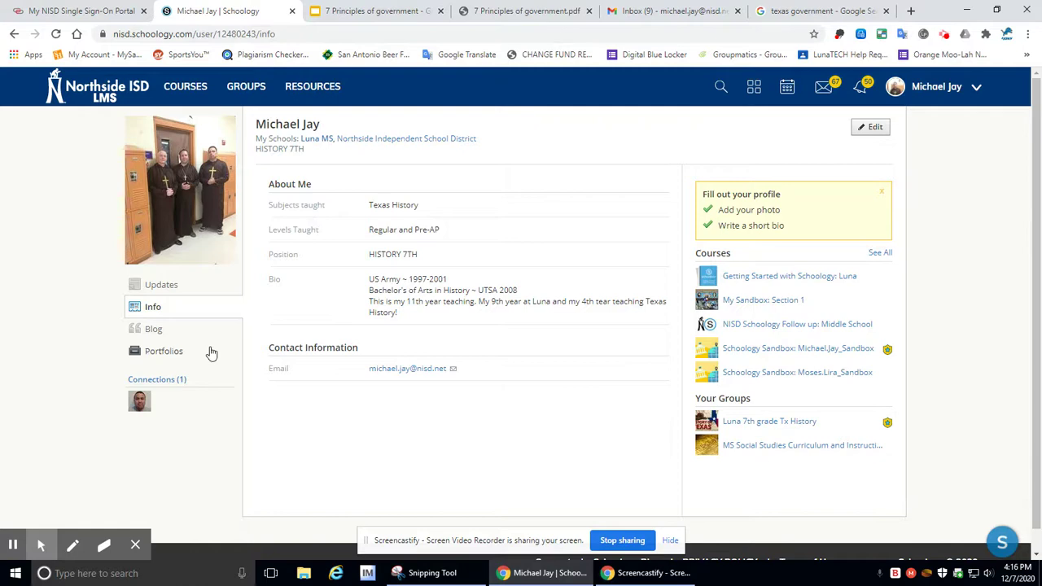
click(211, 353)
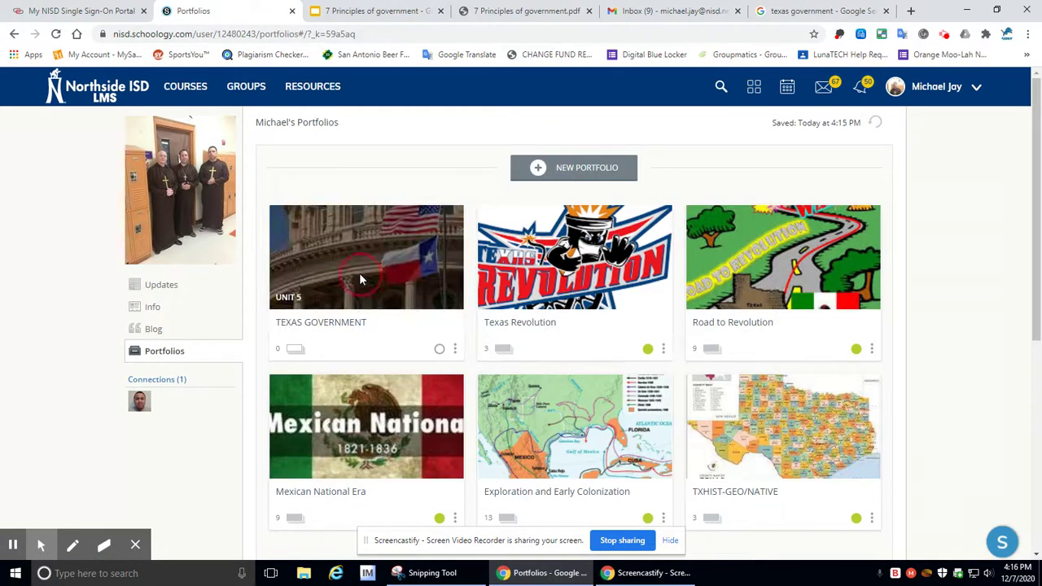
click(361, 279)
click(533, 249)
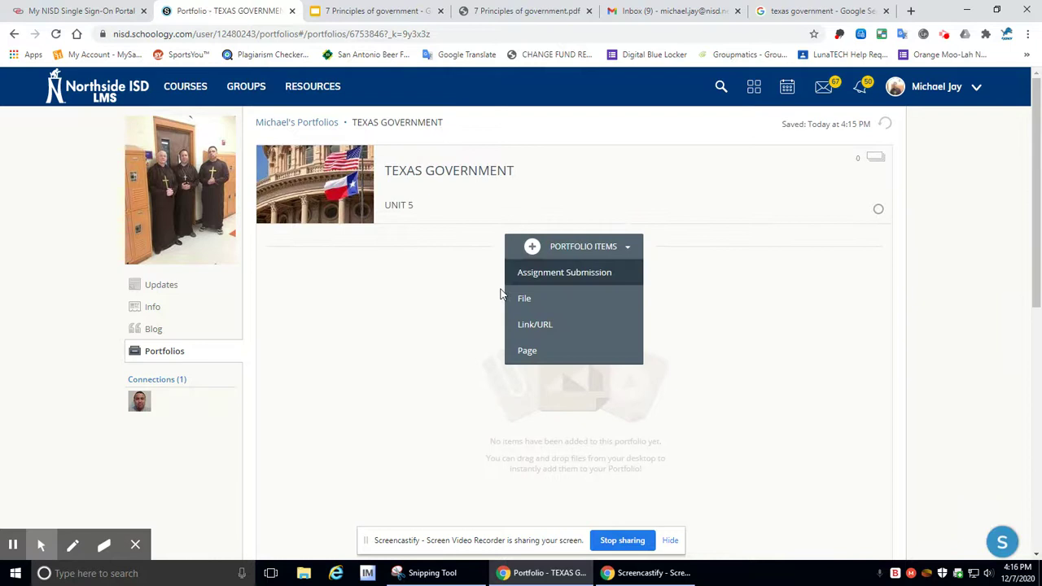
click(550, 325)
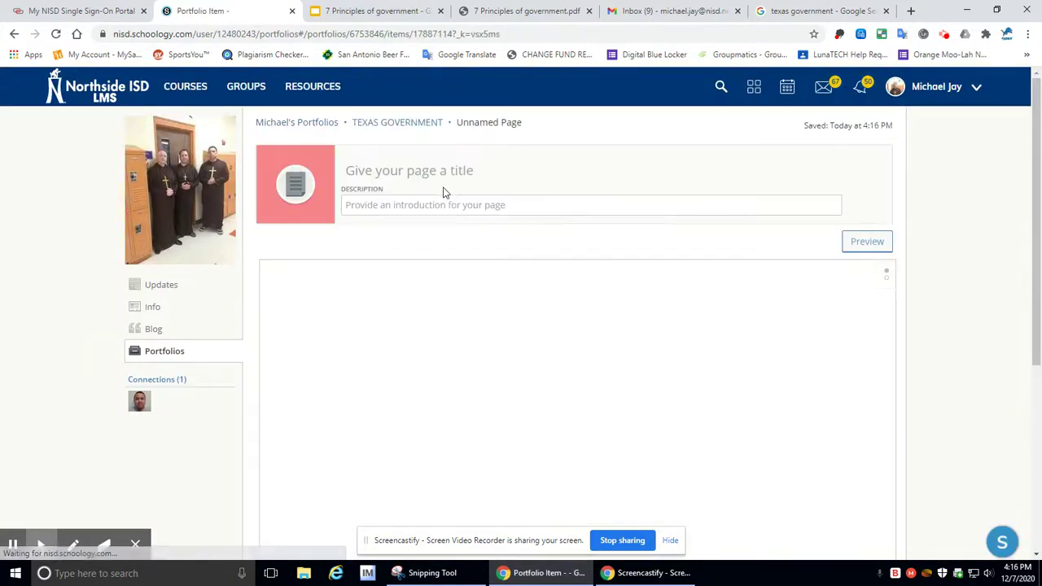
Title the page GLOSSARY with a numbered list: GLOSSARY, 7 PRINCIPLES OF GOVERNMENT.
click(443, 173)
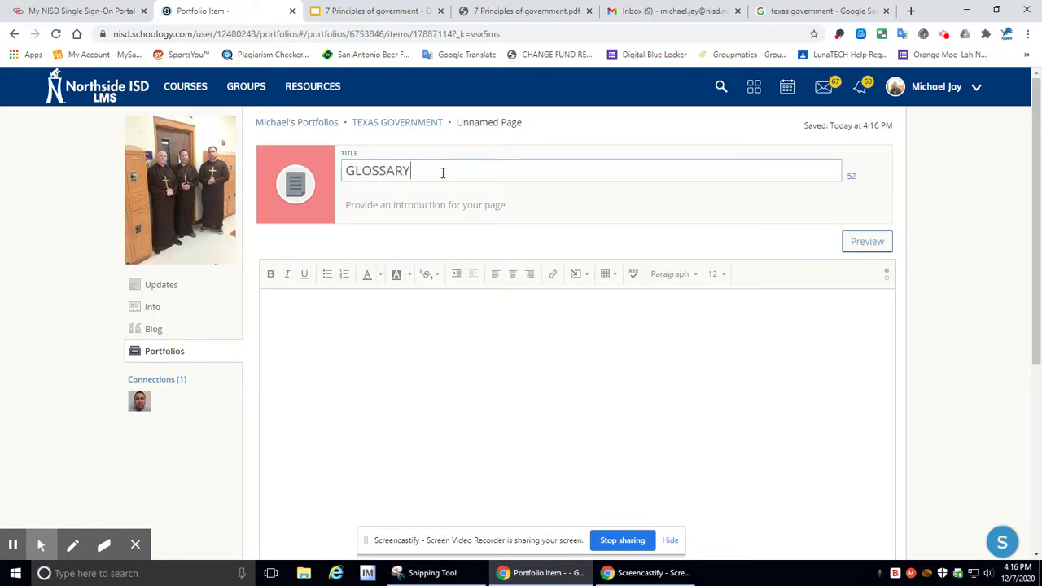
click(444, 301)
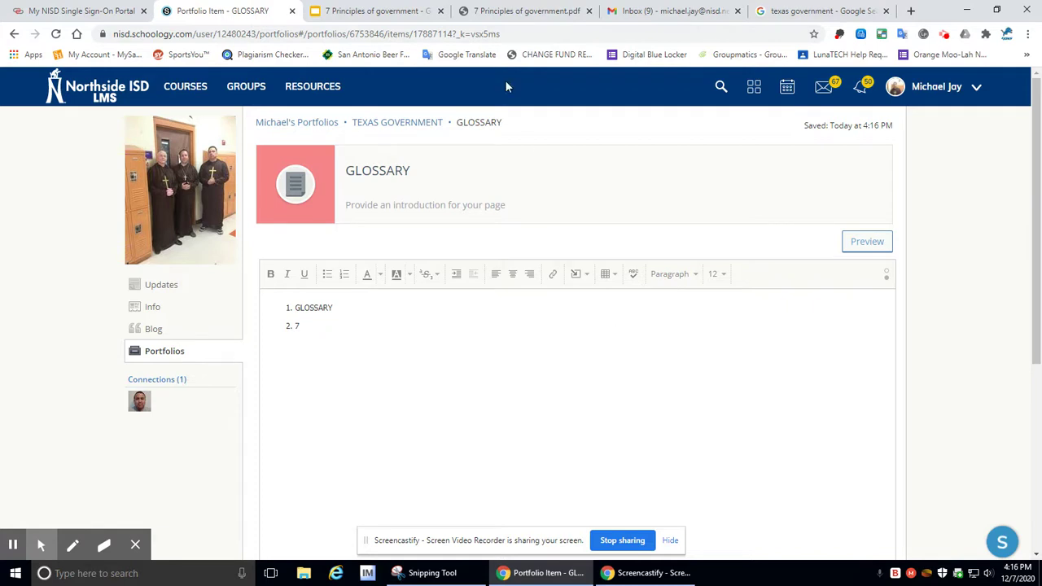
click(417, 14)
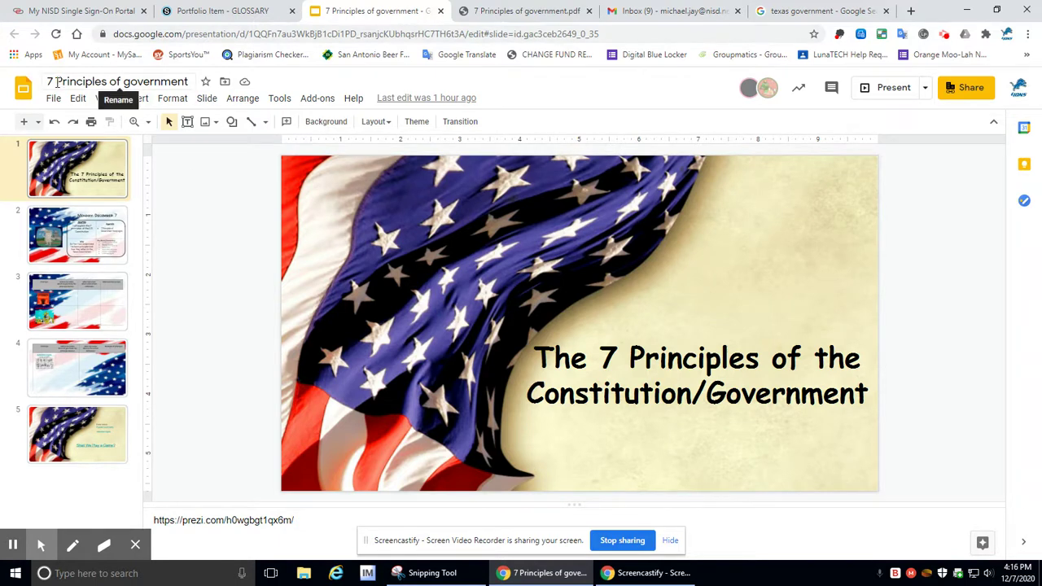
click(244, 10)
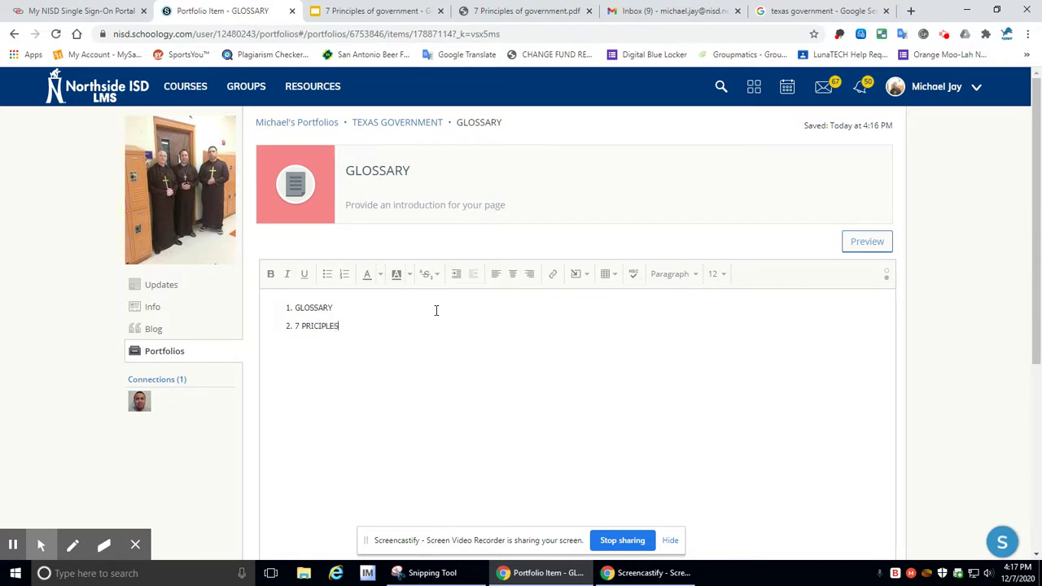
text(OF GOVE)
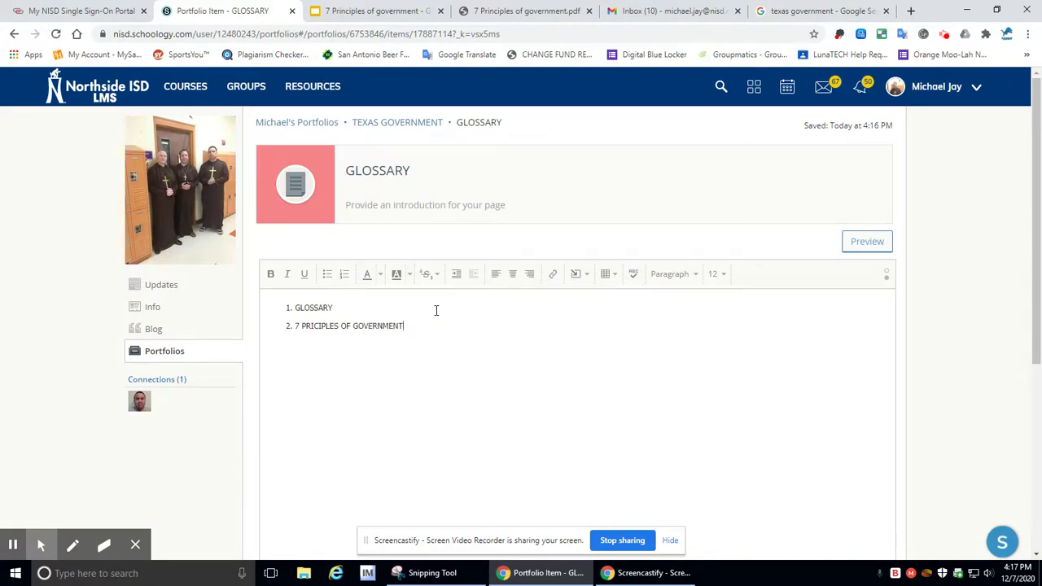
text(RNMENT)
key(Return)
Upload glossary.png as the GLOSSARY page's cover image.
click(310, 185)
click(236, 395)
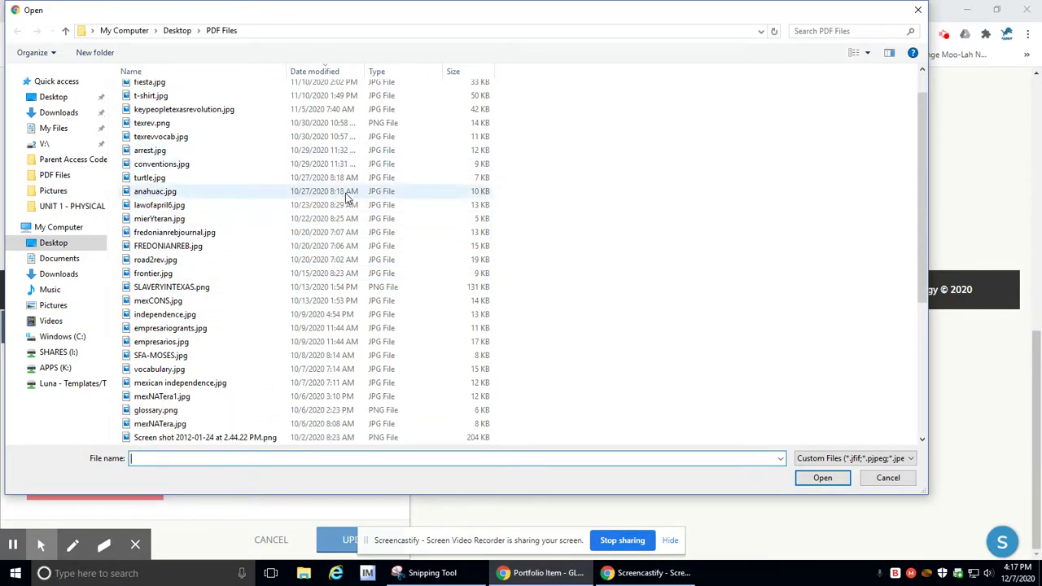
scroll(342, 196, down, 1)
double_click(183, 411)
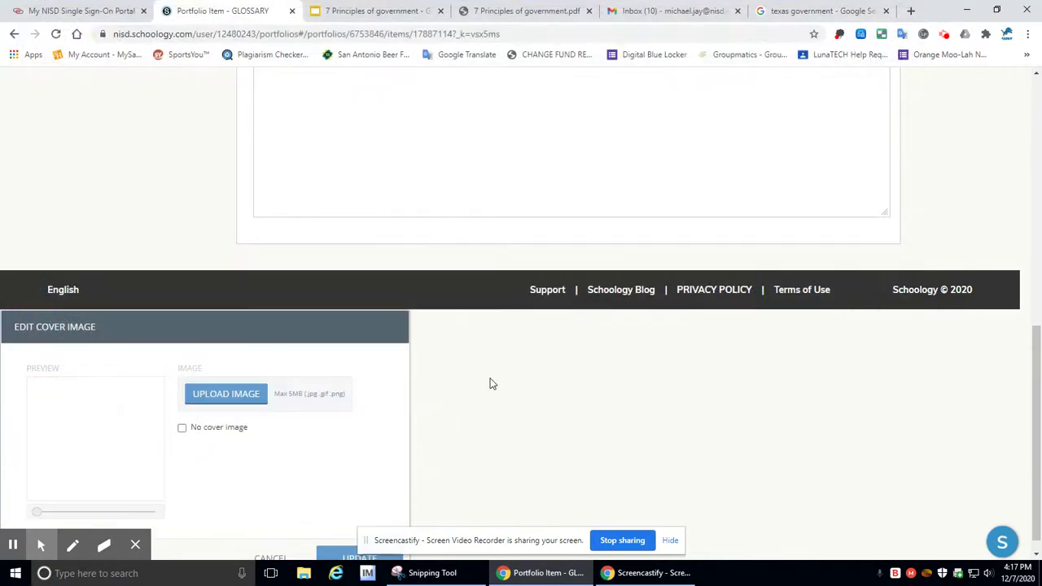
click(346, 556)
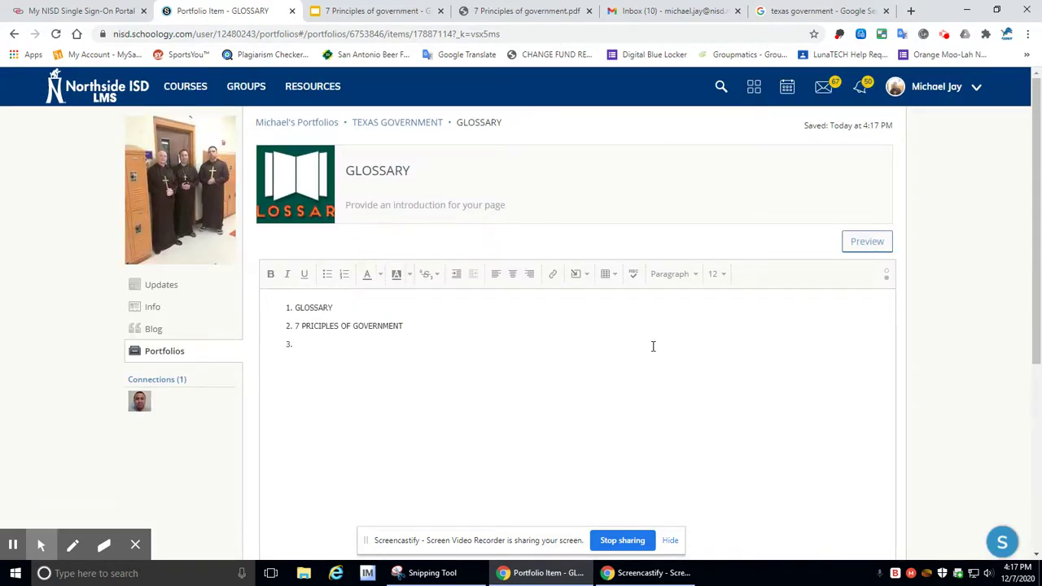
Replace the cover with glossary.jpg and return to the TEXAS GOVERNMENT portfolio.
click(295, 183)
click(266, 399)
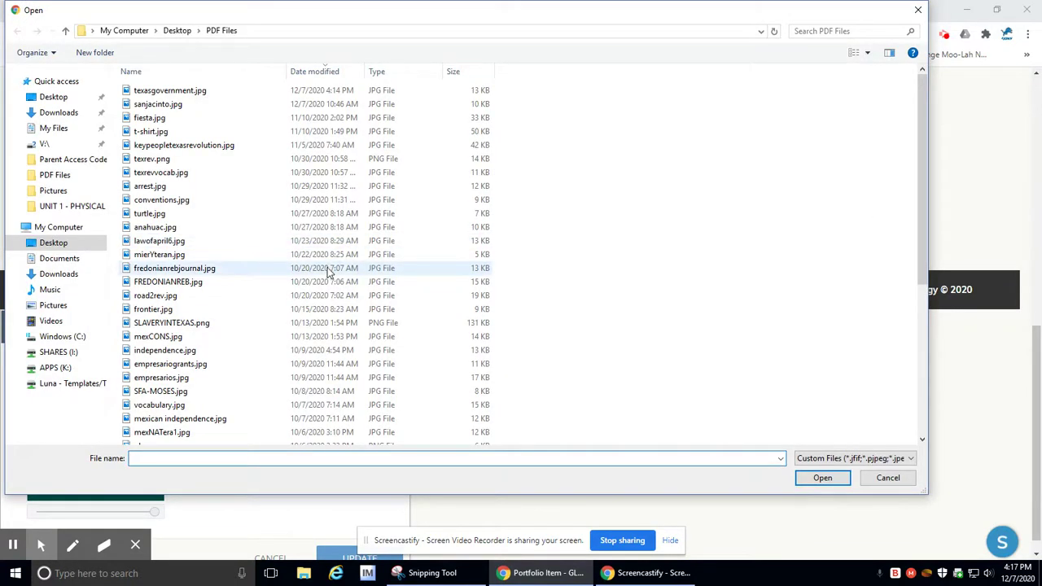
scroll(328, 273, down, 6)
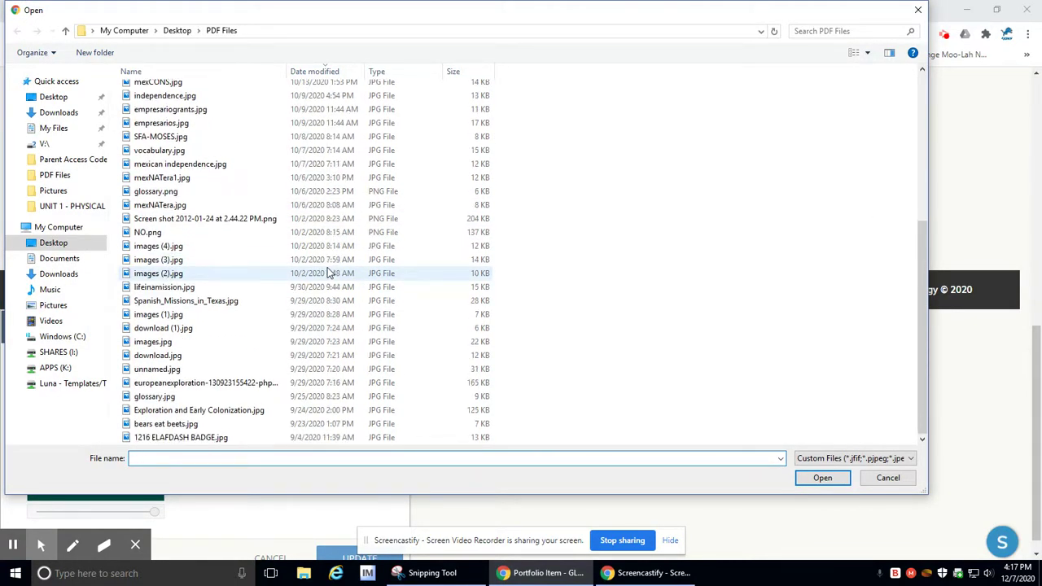
double_click(212, 397)
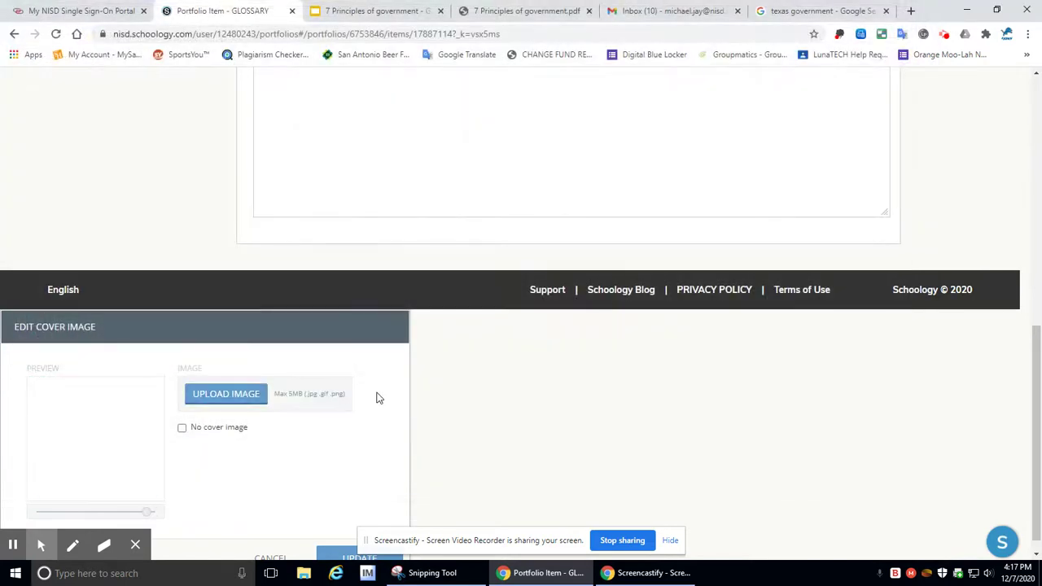
click(342, 549)
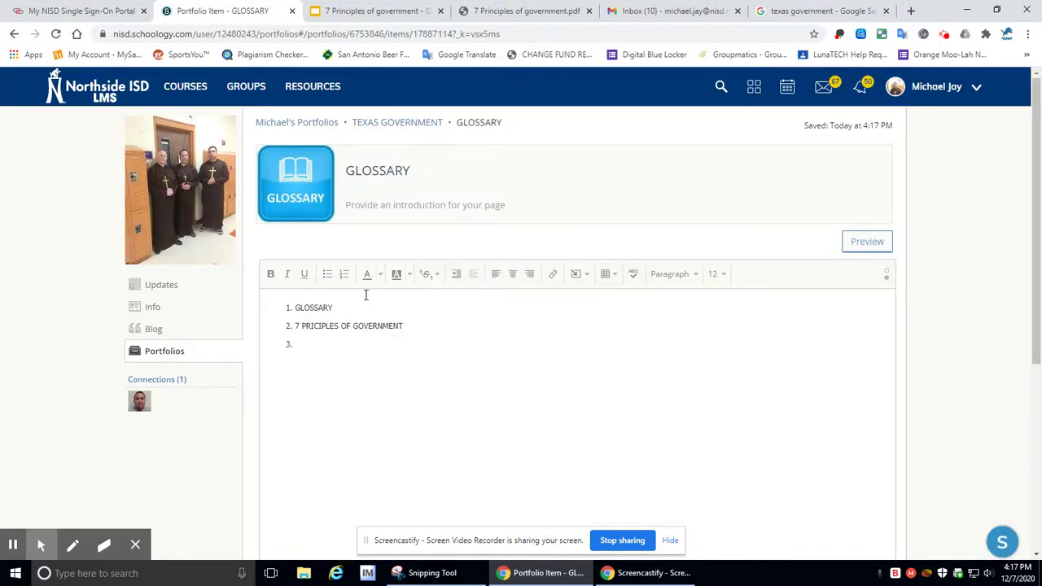
click(389, 122)
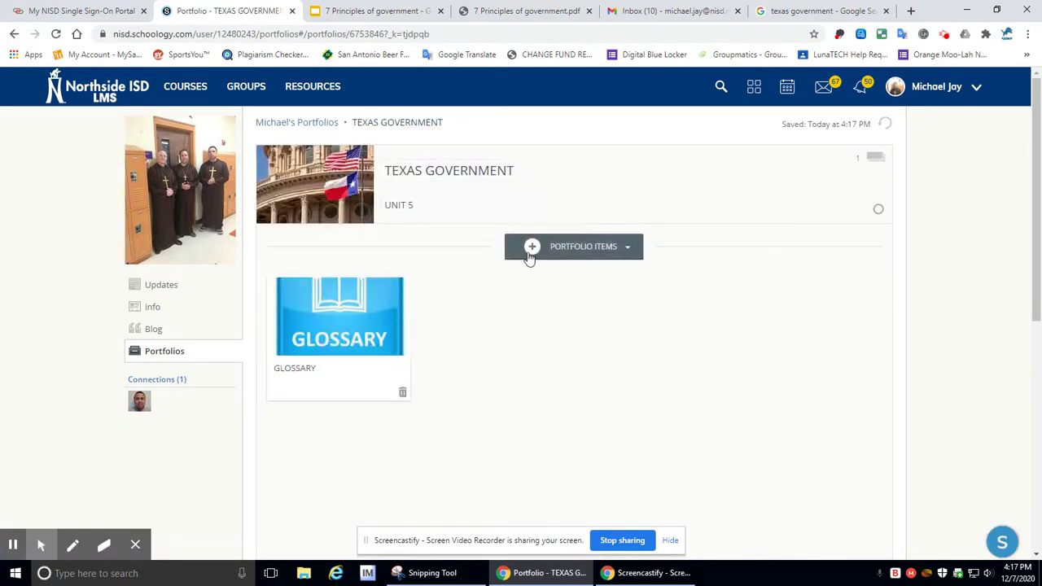
Add 7 Principles of government.pdf as a File item and open its new tile.
click(531, 247)
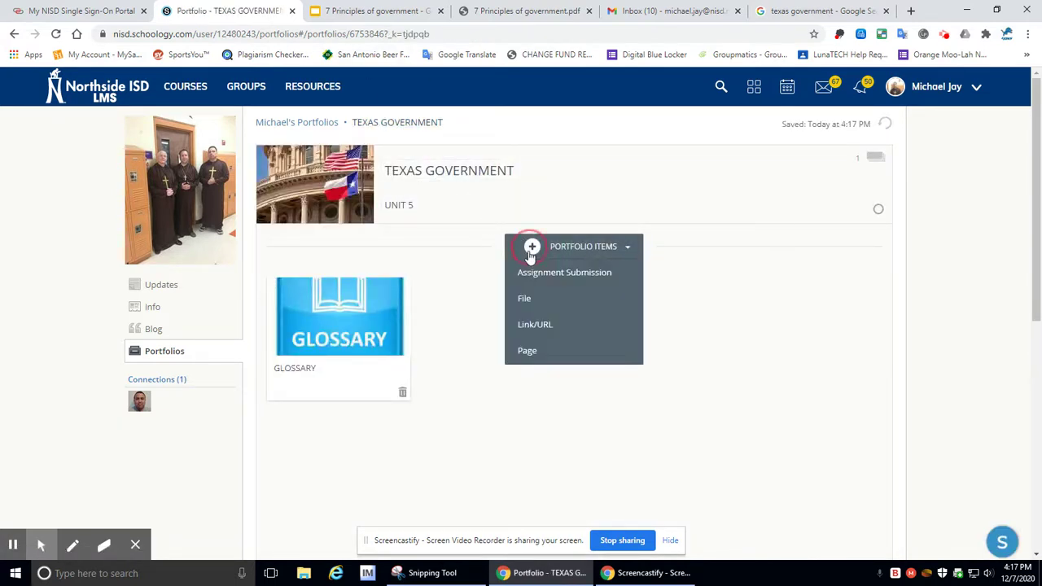
click(545, 301)
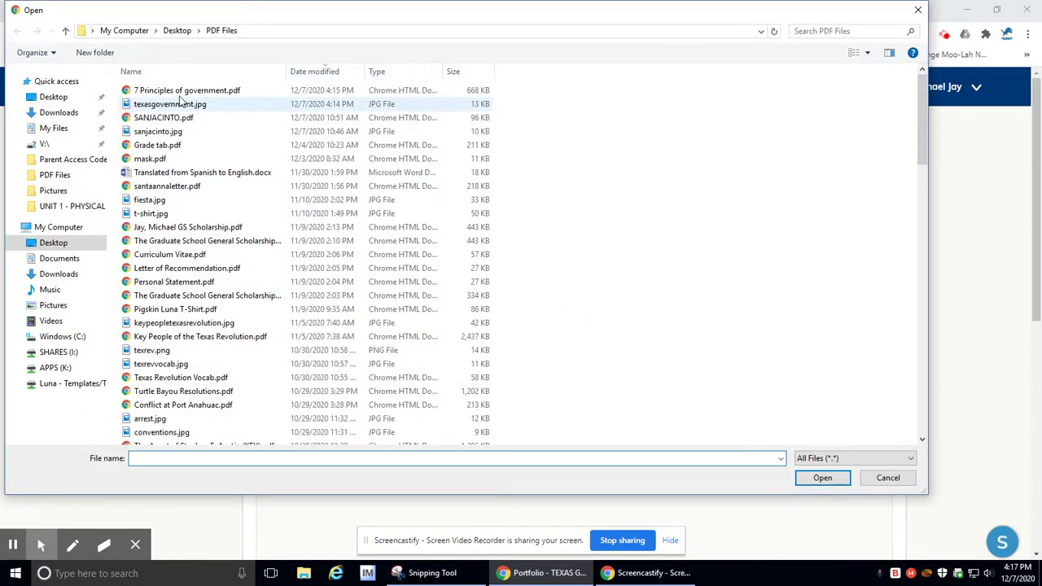
double_click(200, 88)
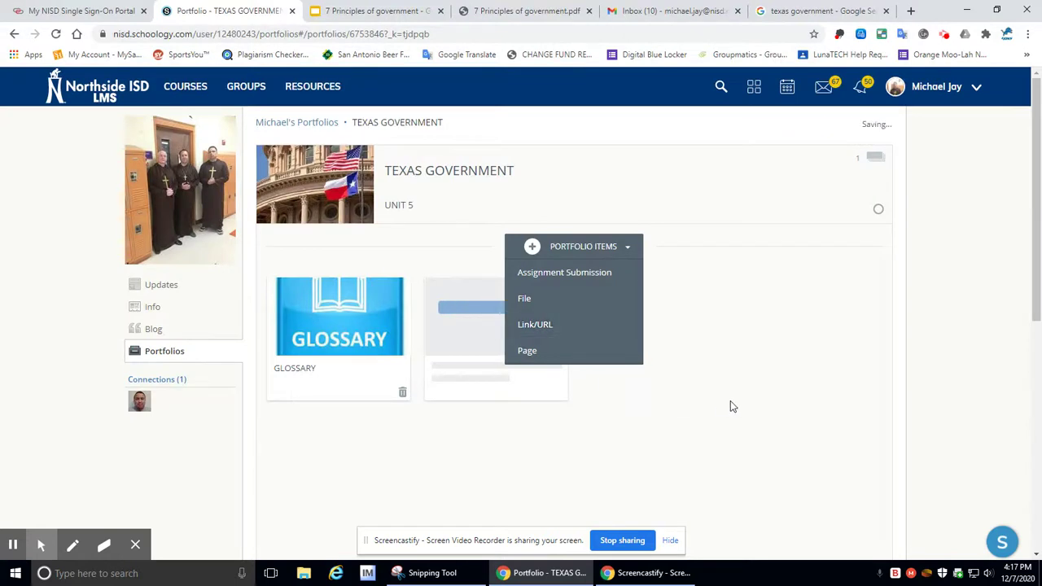
click(730, 403)
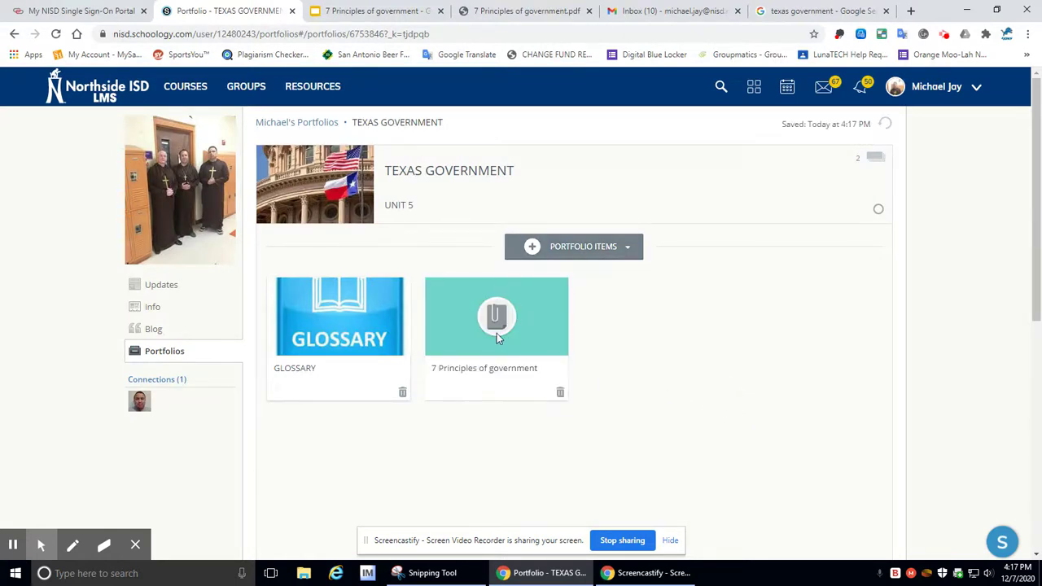
click(498, 323)
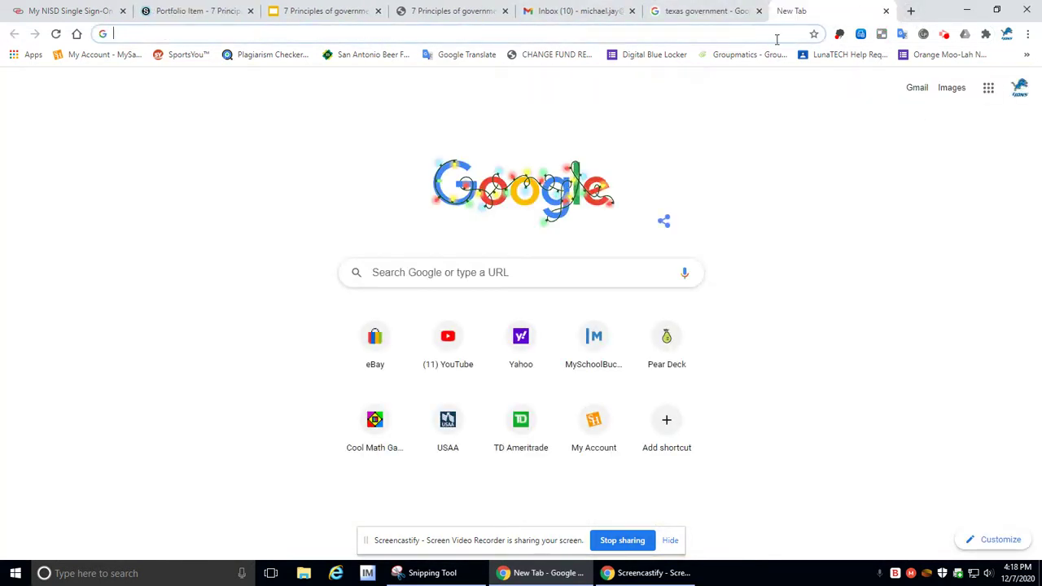
Search Google Images for '7 PRINCIPLES' and browse the results.
click(715, 34)
text(7 )
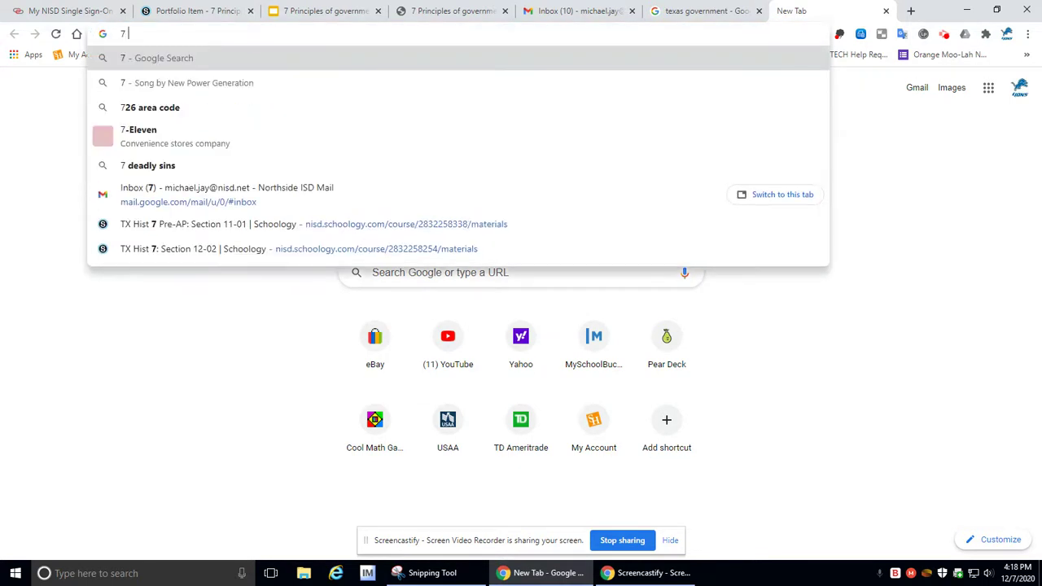
text(PRINCIPLE)
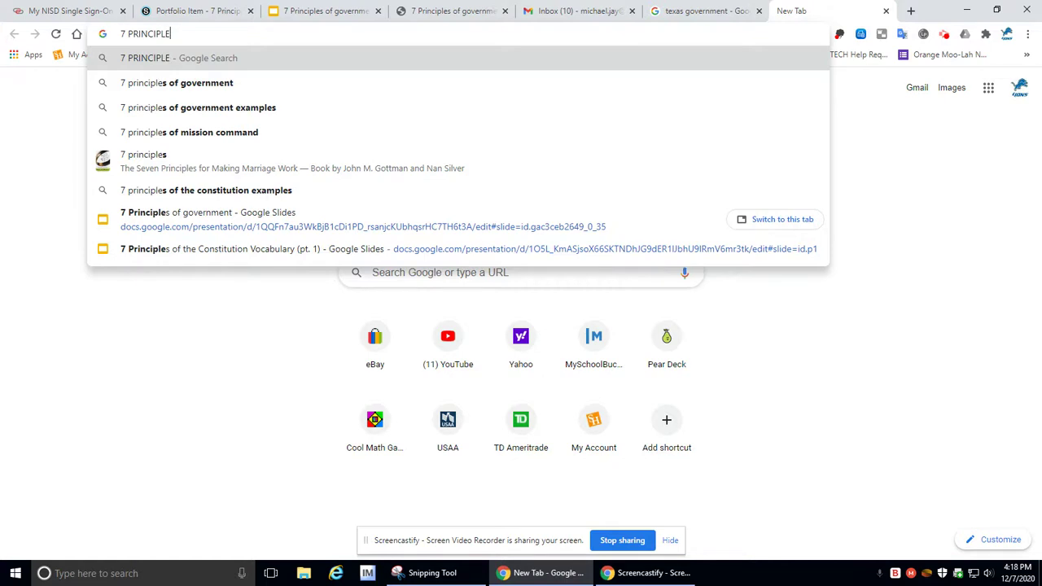
text(S)
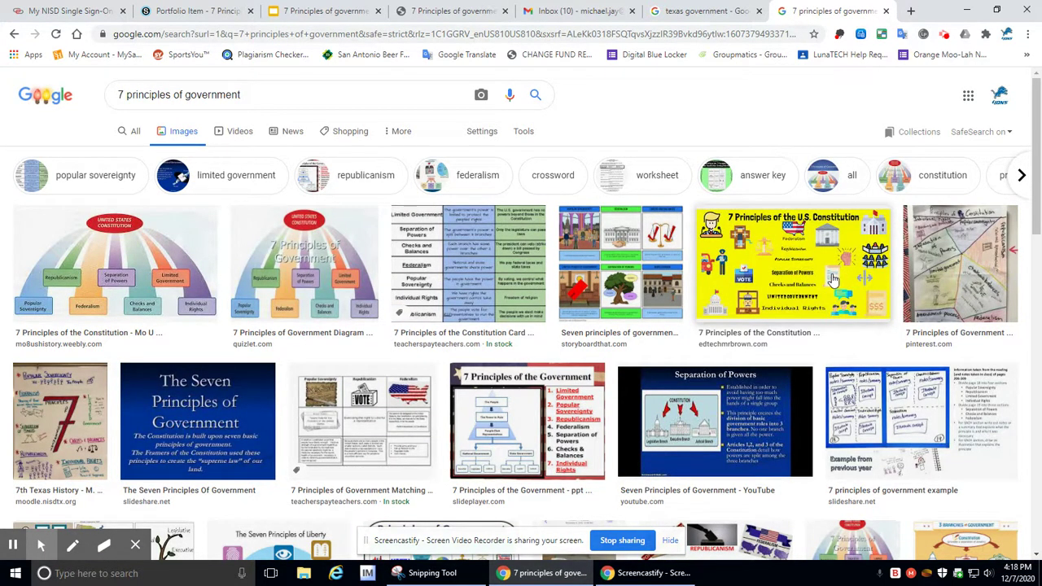
scroll(591, 390, down, 2)
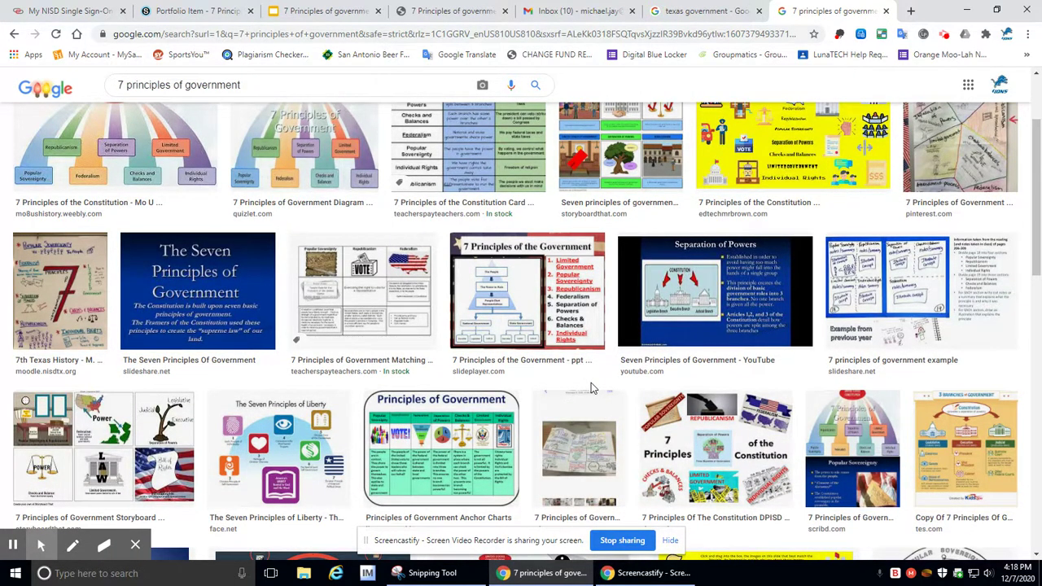
scroll(591, 382, down, 2)
scroll(591, 387, down, 3)
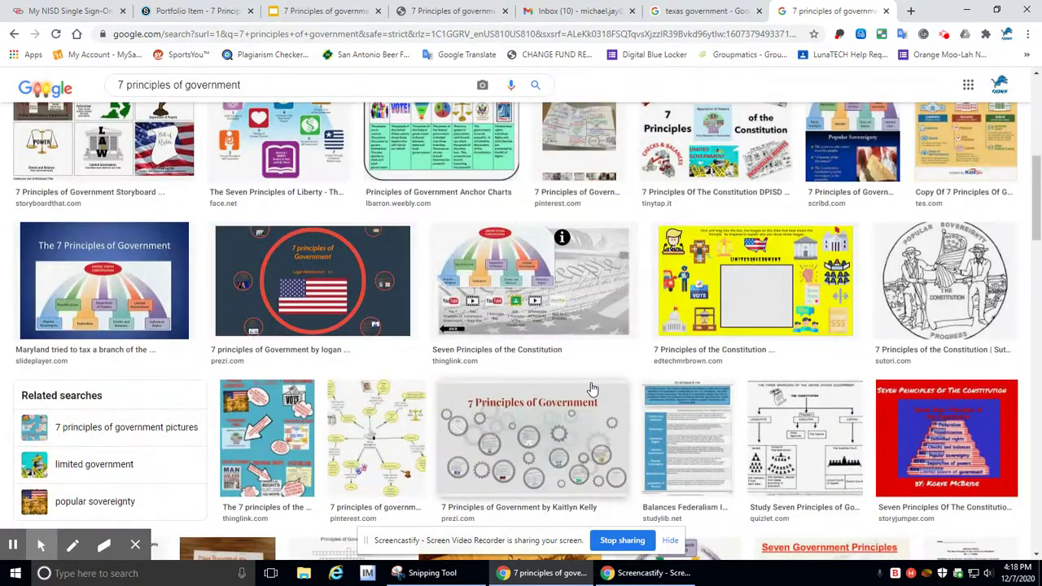
scroll(592, 389, up, 6)
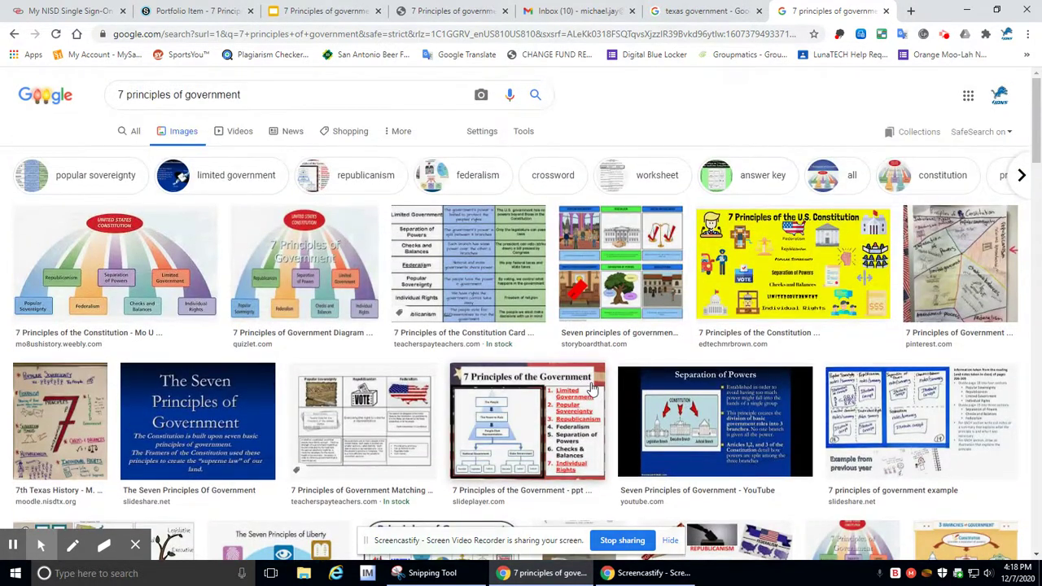
Save the Constitution arch diagram as 7PRINCIPLES.jpg in PDF Files.
right_click(145, 279)
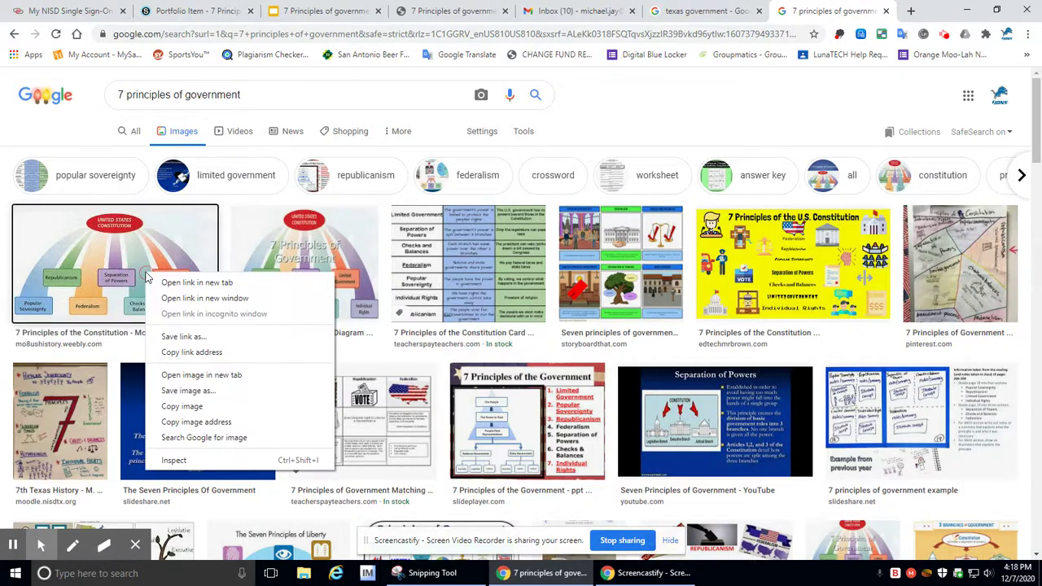
click(215, 392)
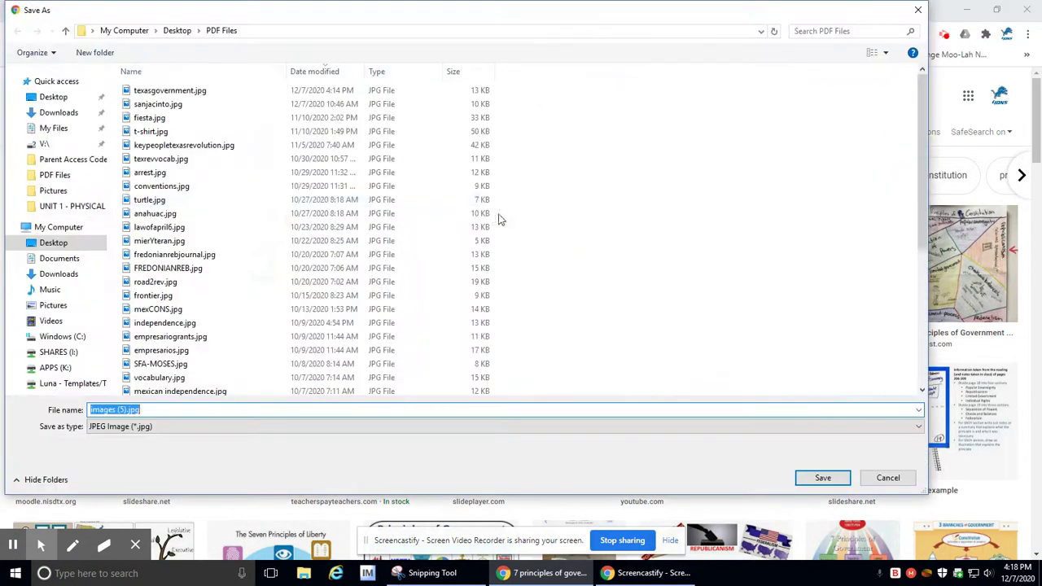
click(129, 411)
drag(124, 411, 22, 416)
text(7)
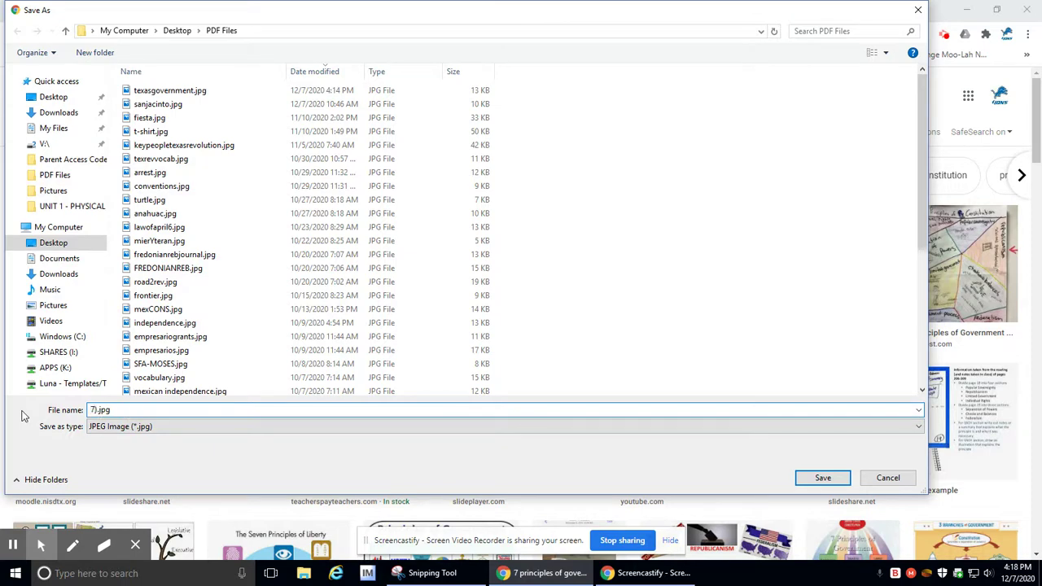
text(PRINCIPLES)
key(Return)
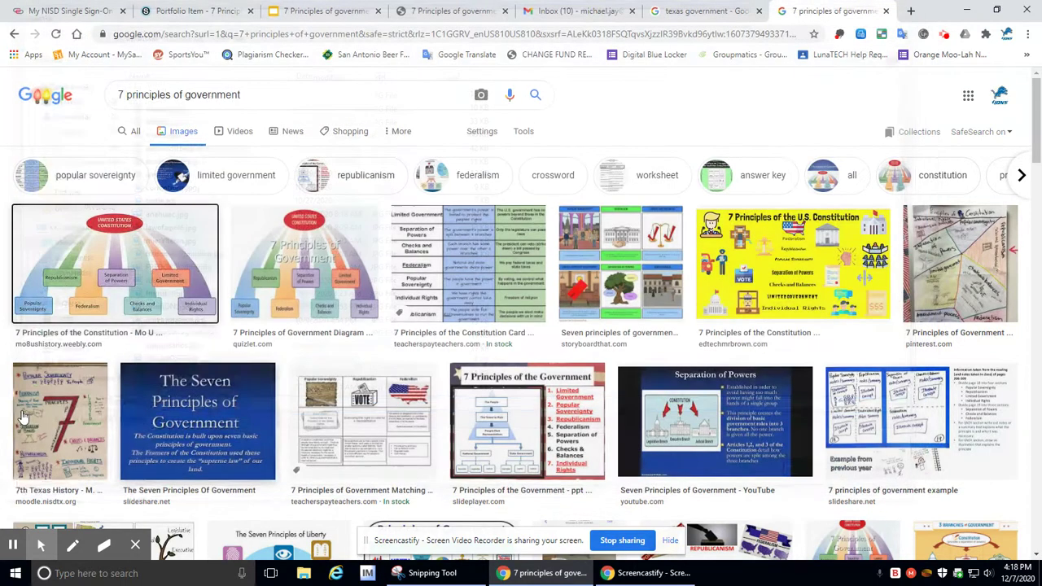
Upload 7PRINCIPLES.jpg as the 7 Principles of government item's cover image and update.
click(1029, 546)
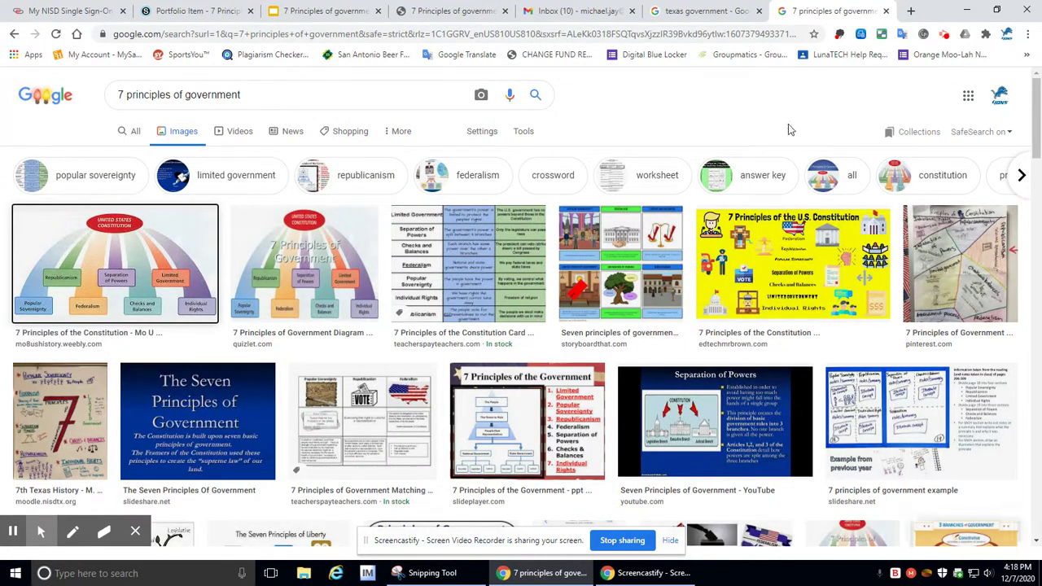
click(195, 12)
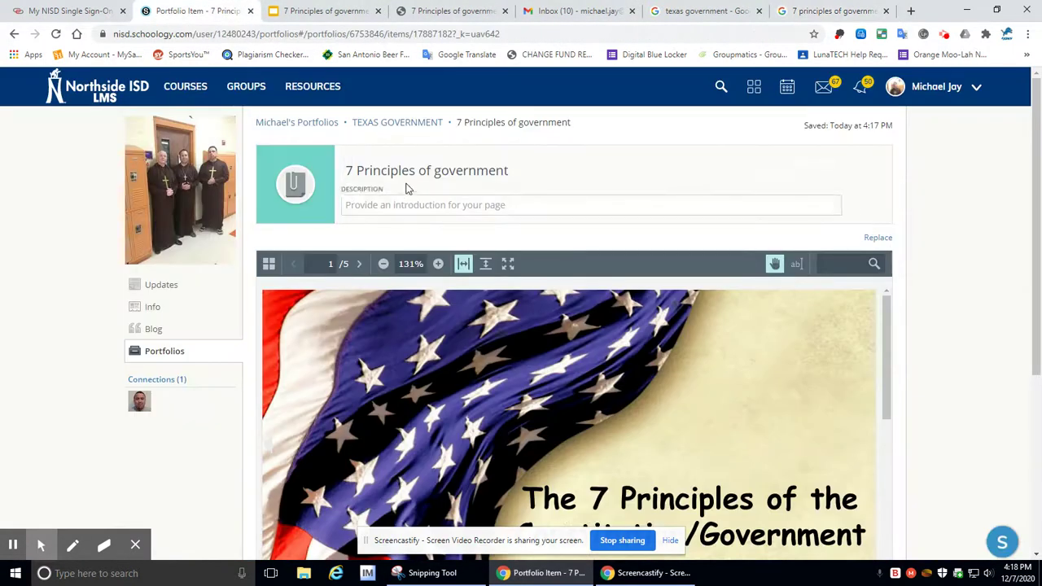
click(301, 187)
click(236, 394)
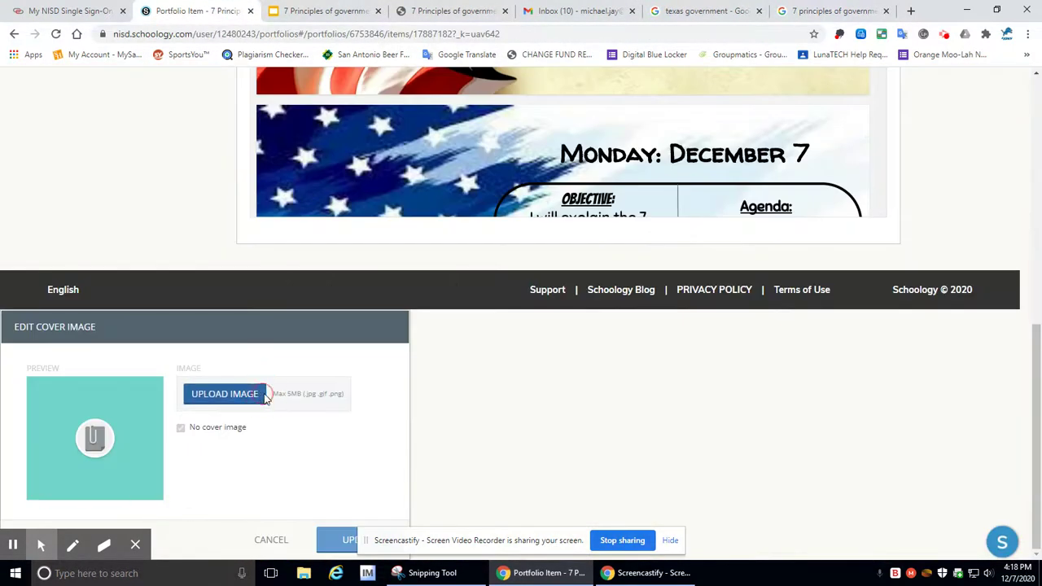
double_click(183, 90)
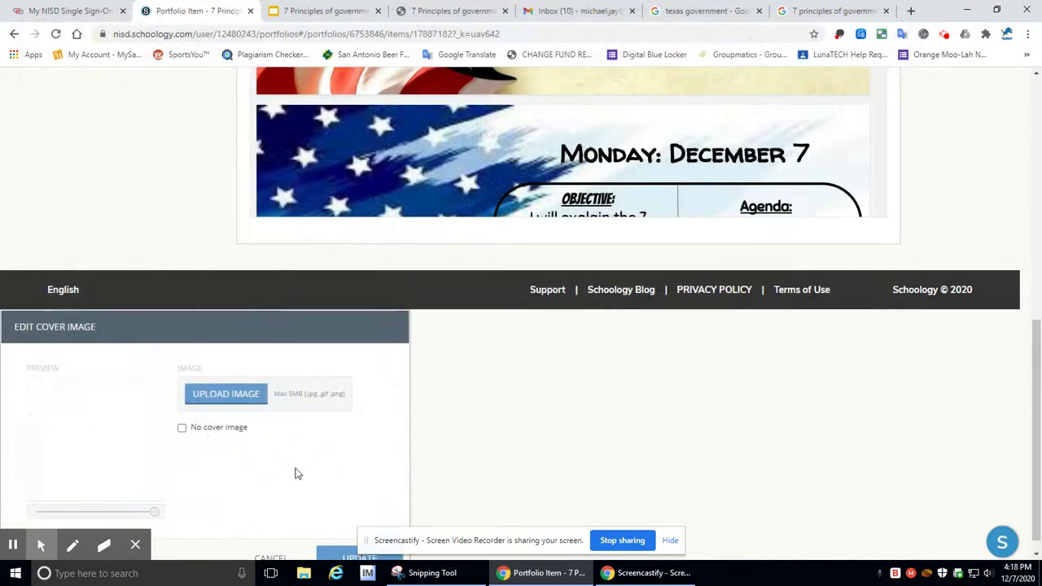
click(351, 559)
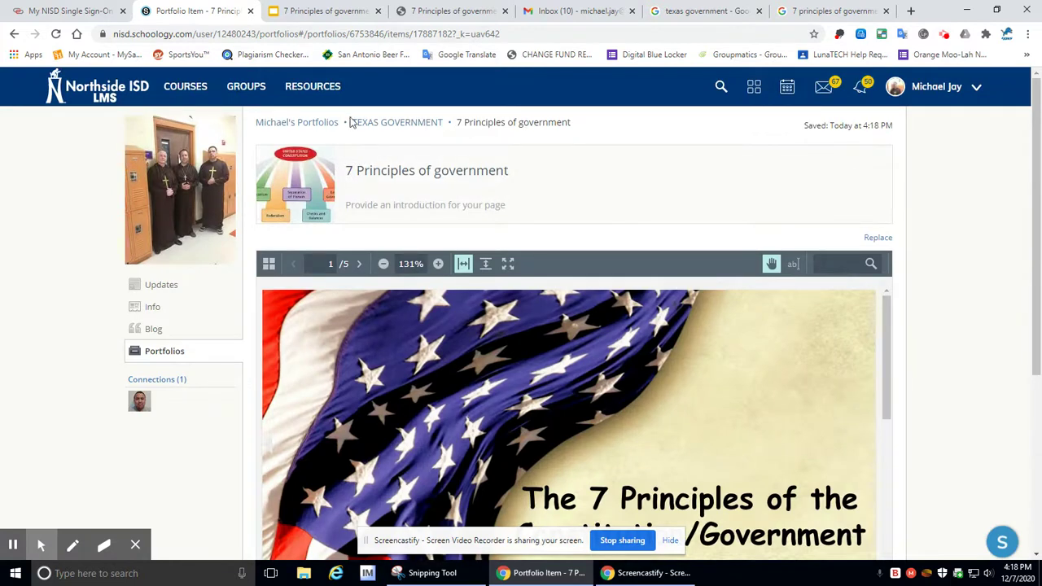
Reopen the TEXAS GOVERNMENT portfolio, leaving its title and UNIT 5 description unchanged.
click(322, 123)
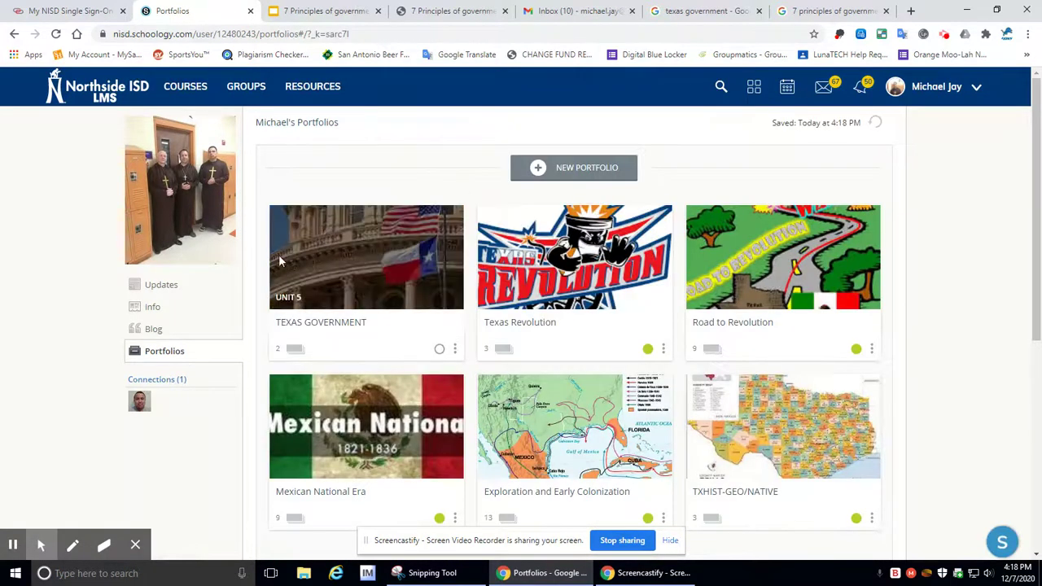
click(361, 289)
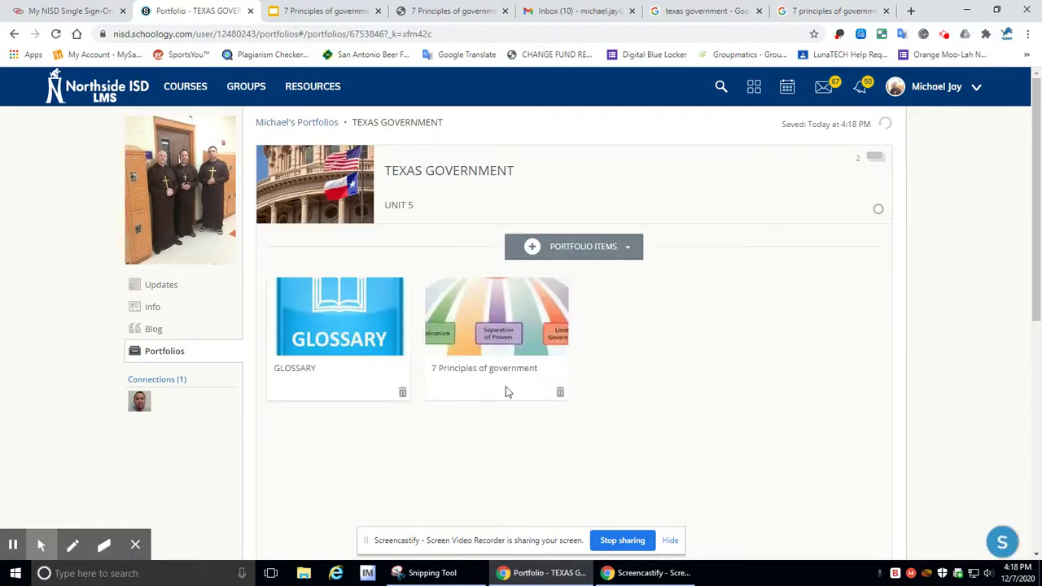
click(437, 202)
click(403, 172)
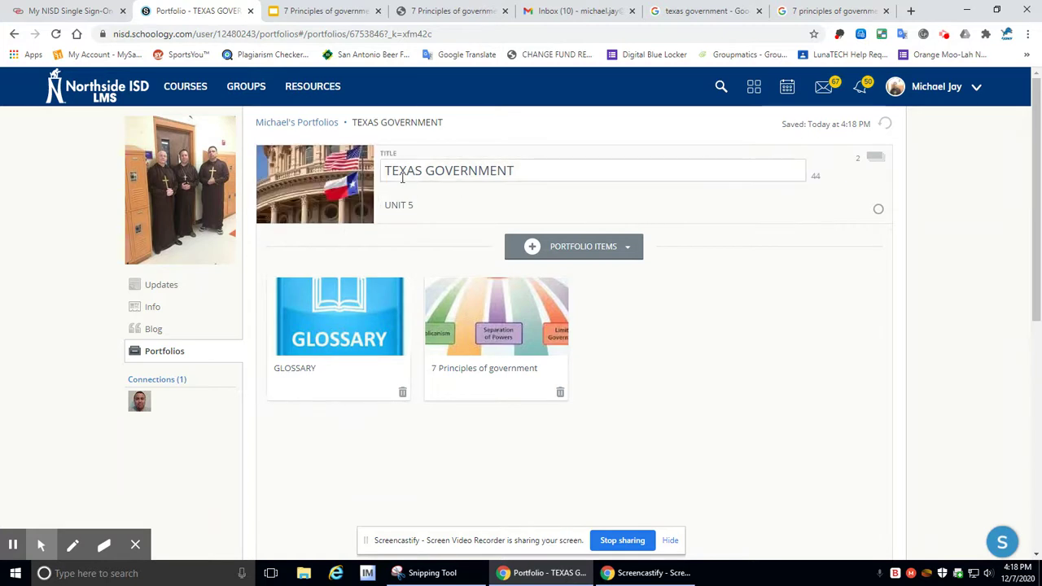
click(442, 210)
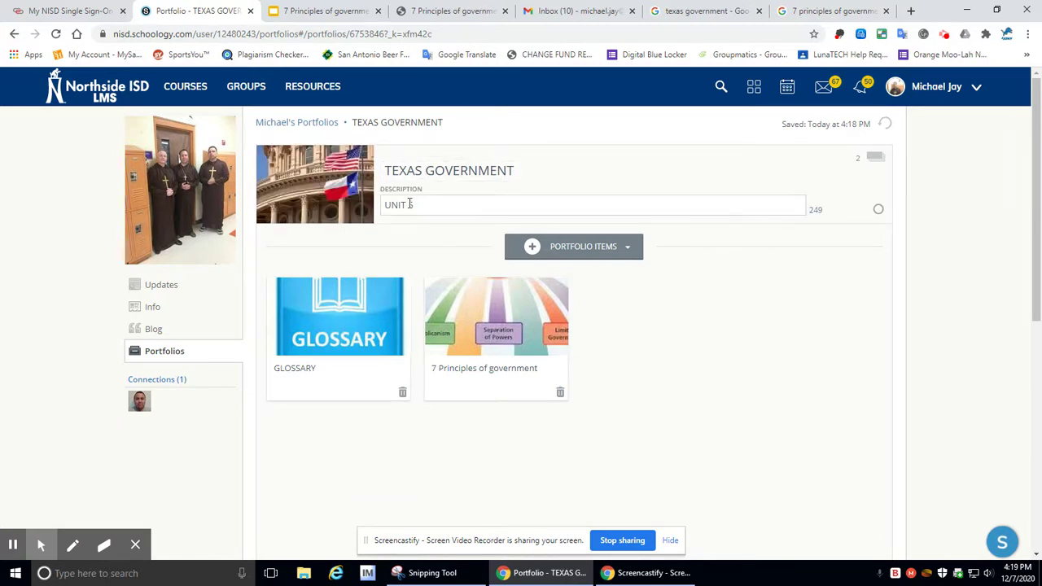
click(383, 244)
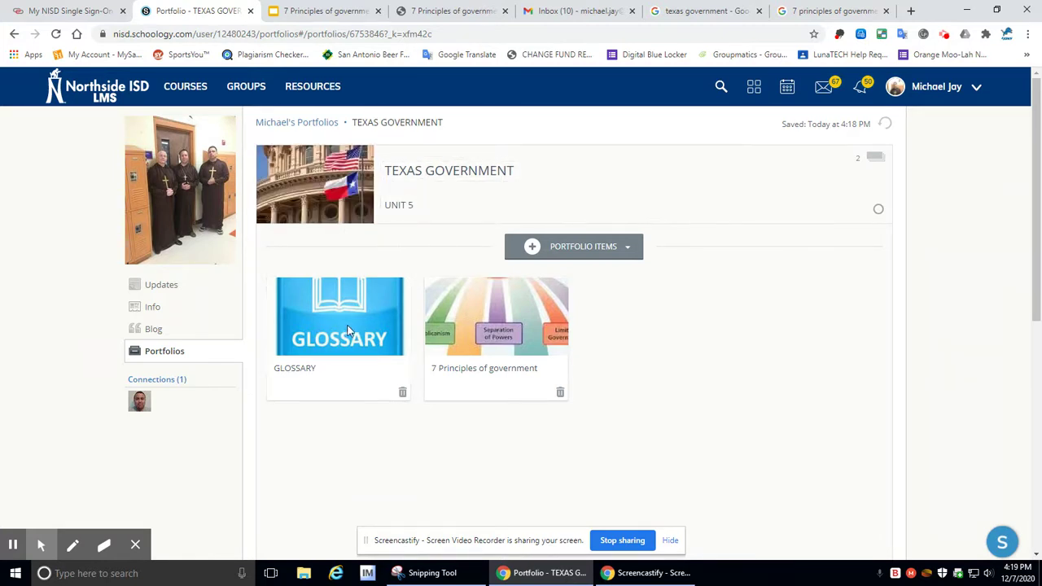
Retitle the item '7 Principles of Government' with a capital G, then return to the portfolio.
click(498, 344)
click(443, 168)
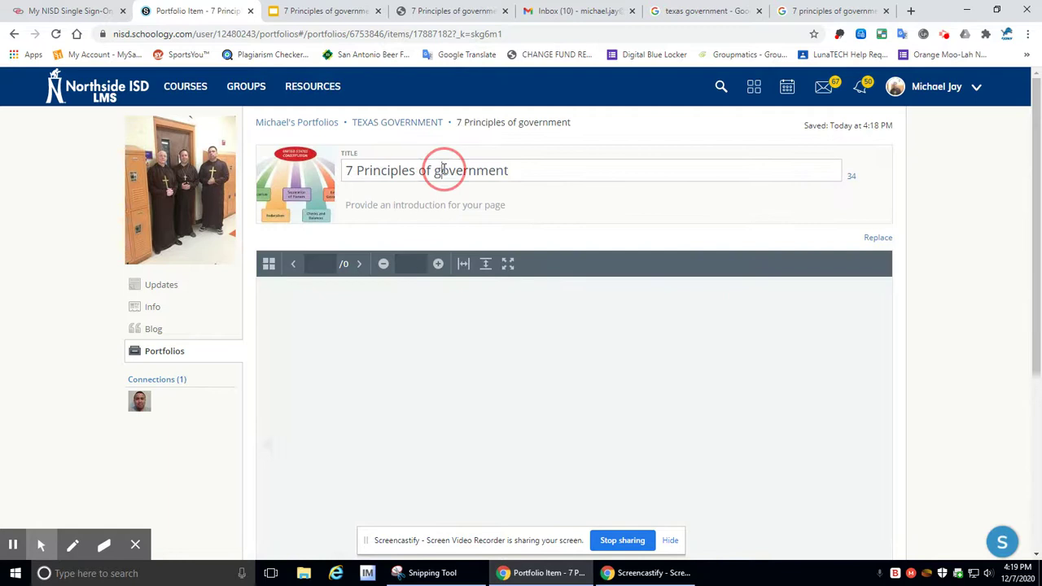
key(BackSpace)
text(G)
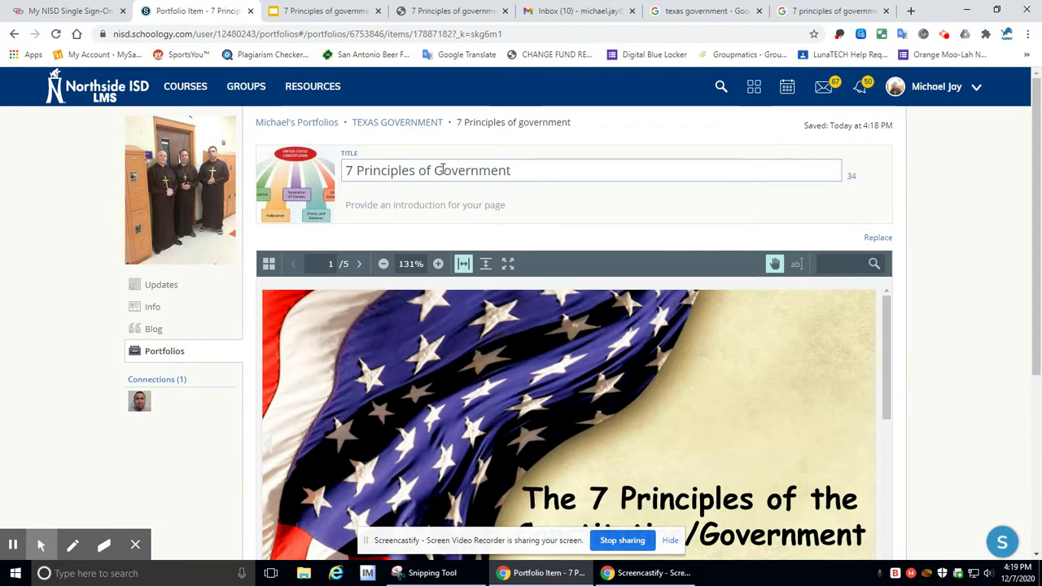
click(397, 122)
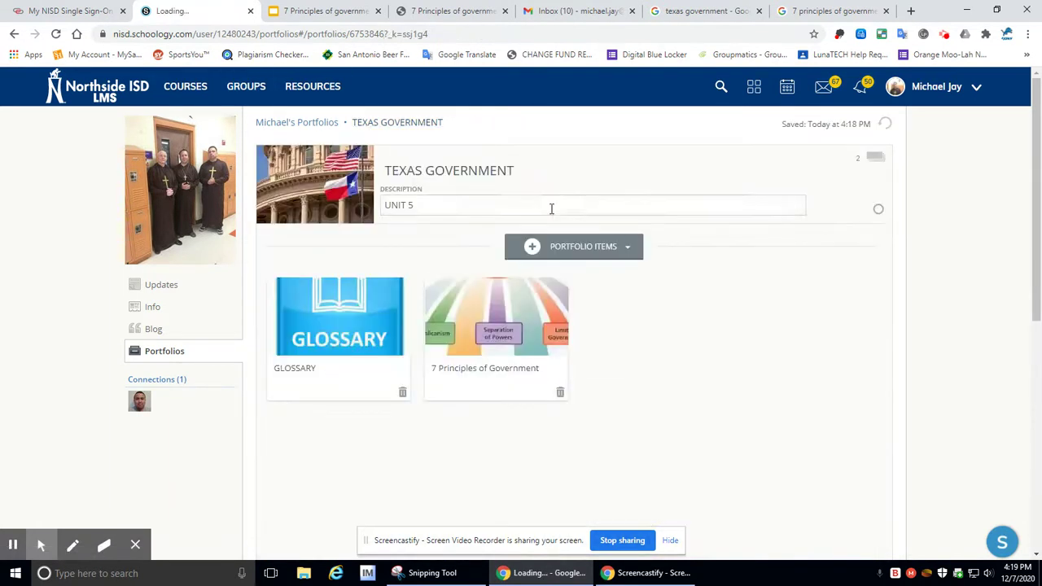